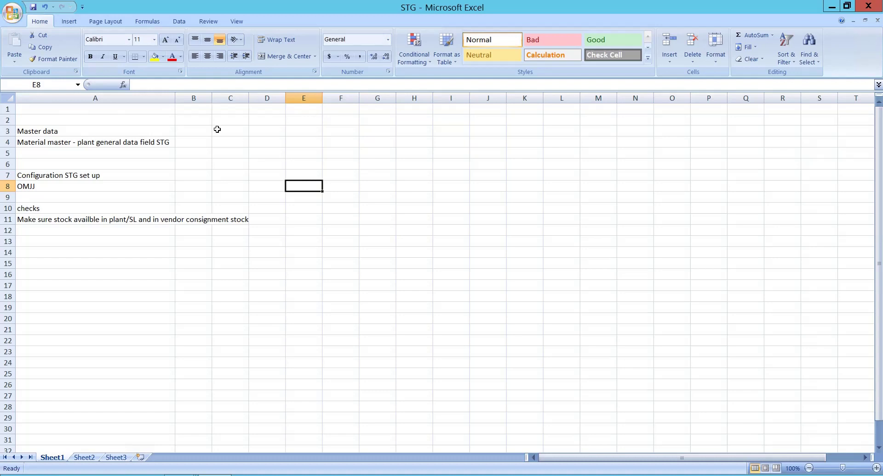
- Widen column A to fit its longest note and enter Plant 9997 in cell E3
drag(175, 96, 261, 108)
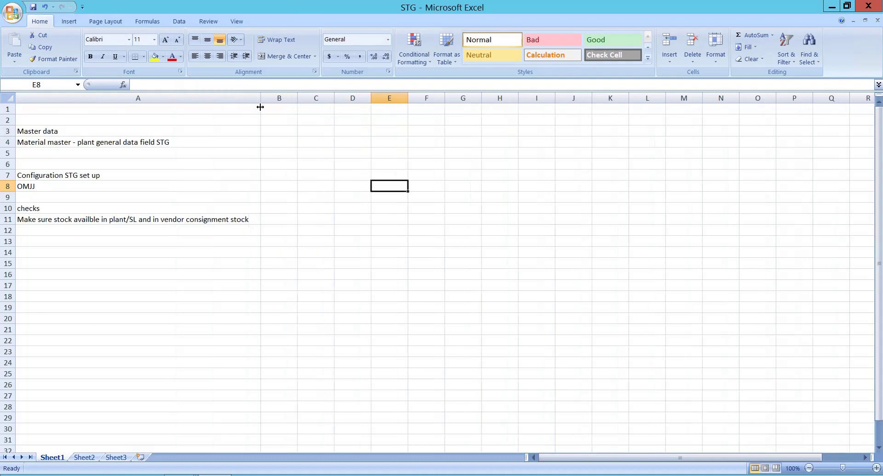
click(353, 121)
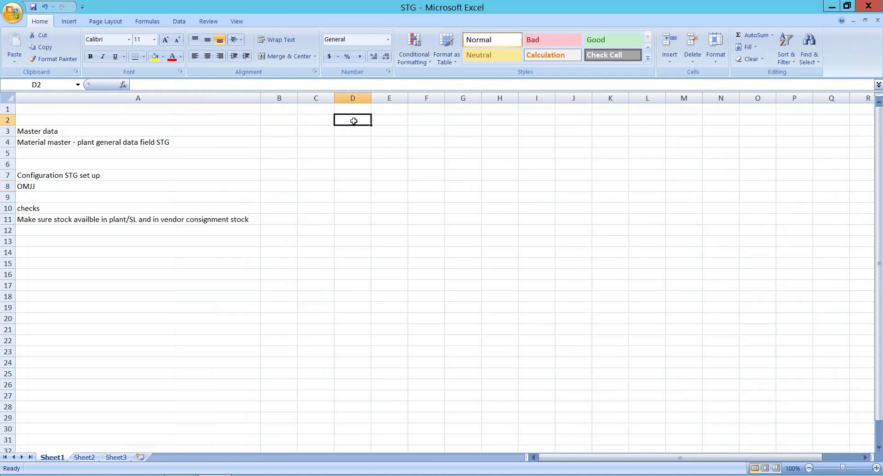
click(382, 131)
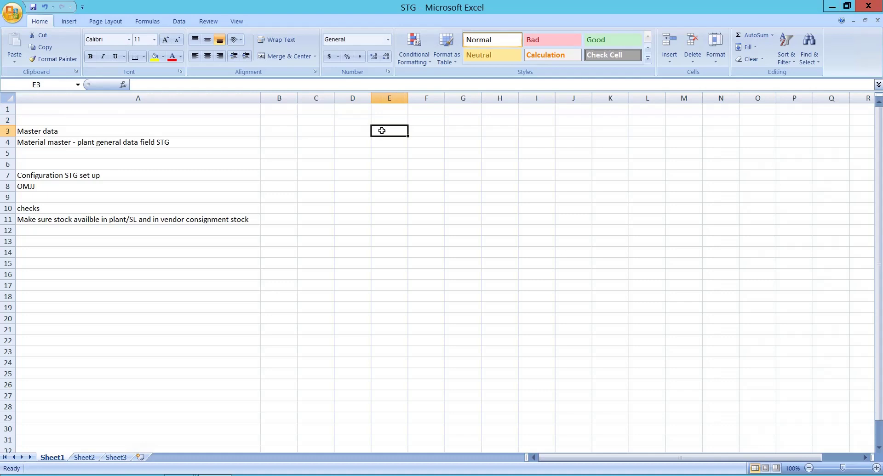
text(Plan)
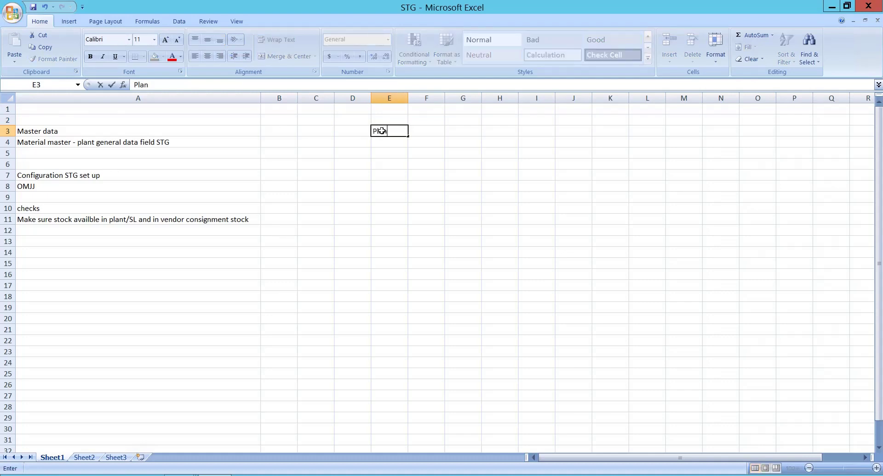
text(t 9997)
key(Return)
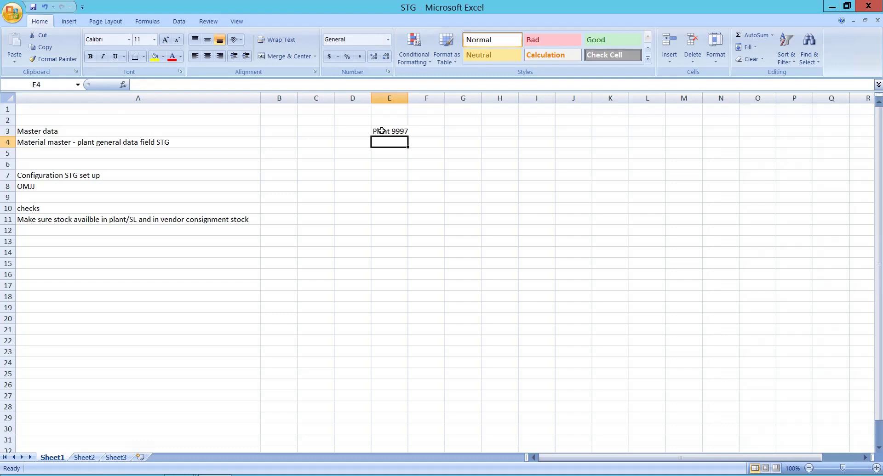
- Enter 997A in cell E4 and the quantity 100 in E5, below the plant entry
text(997A)
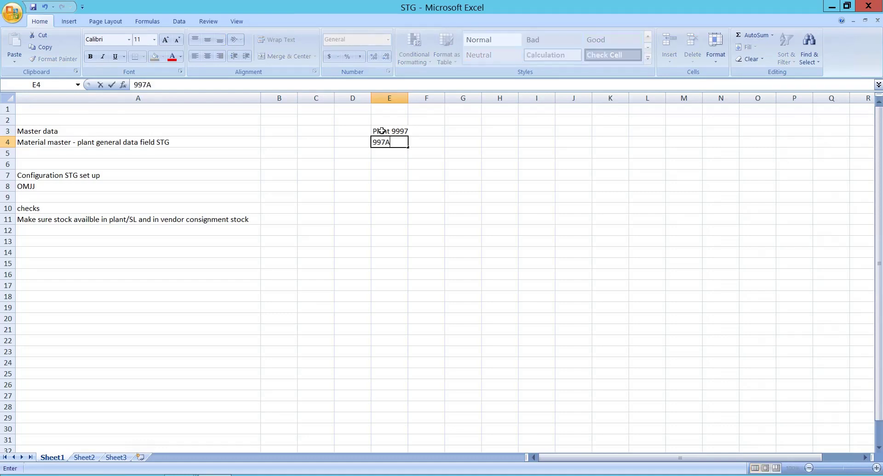
key(Return)
text(100)
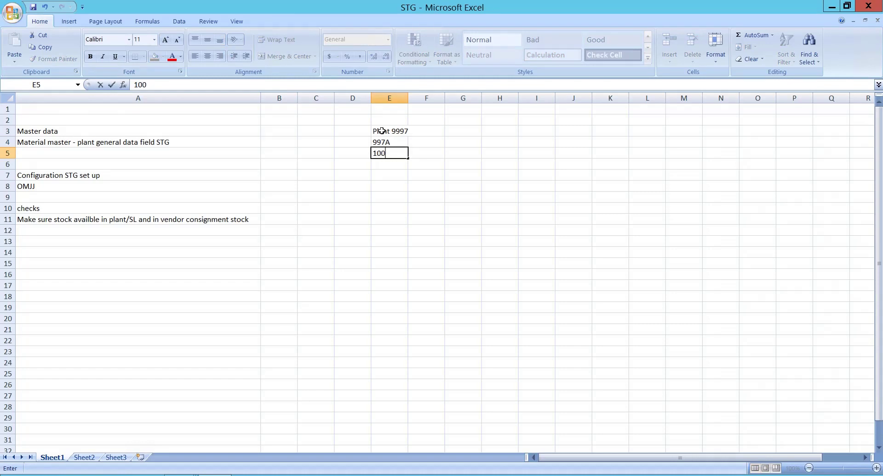
key(Up)
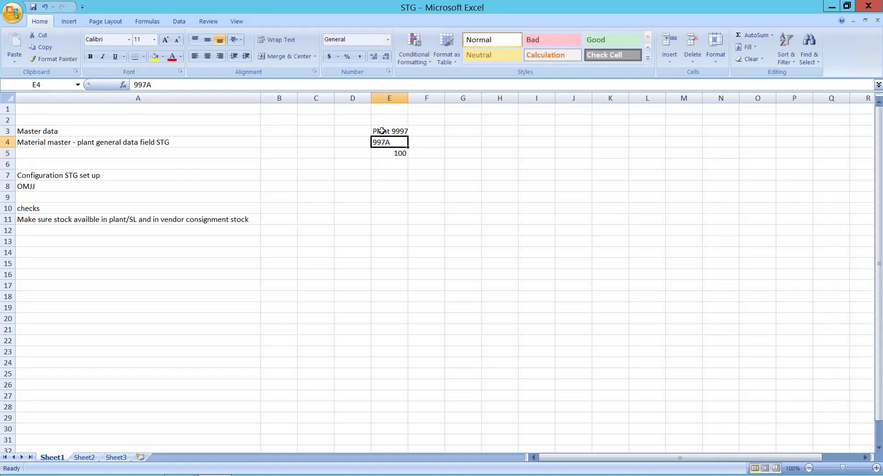
- Enter the heading Consignment stock in cell G4 with the quantity 120 below it in G5
key(Down)
key(Right)
key(Right)
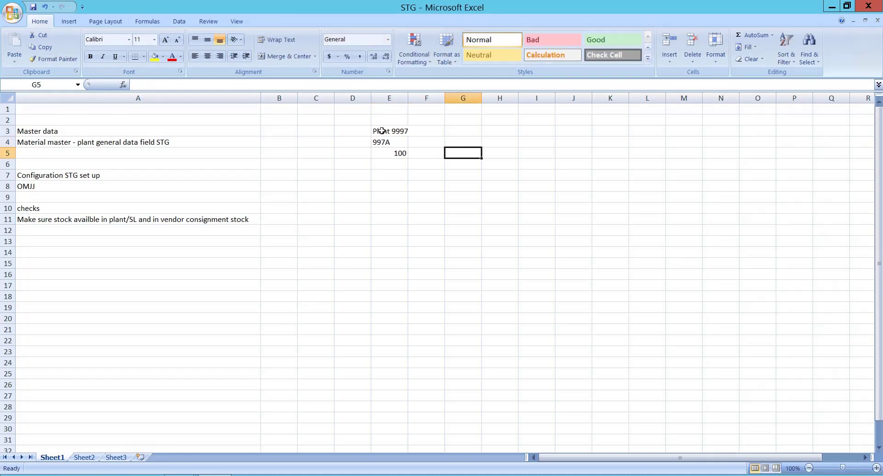
key(Up)
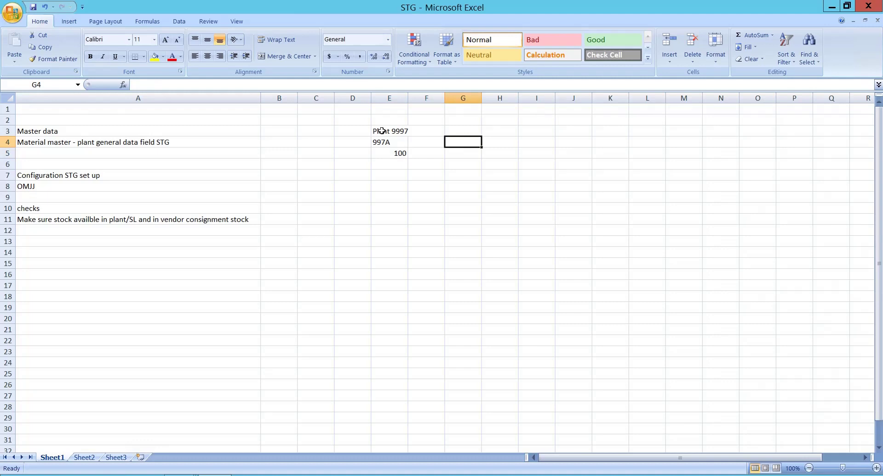
text(Consignment stcok)
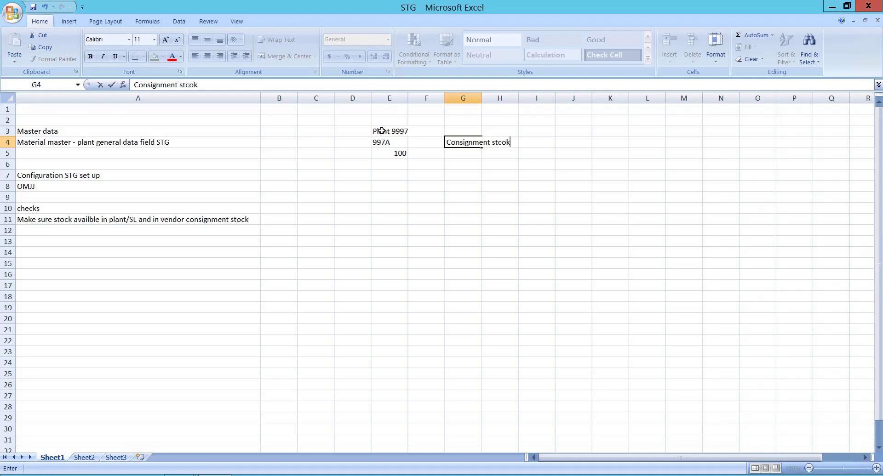
key(BackSpace)
key(BackSpace)
key(BackSpace)
text(ock)
key(Return)
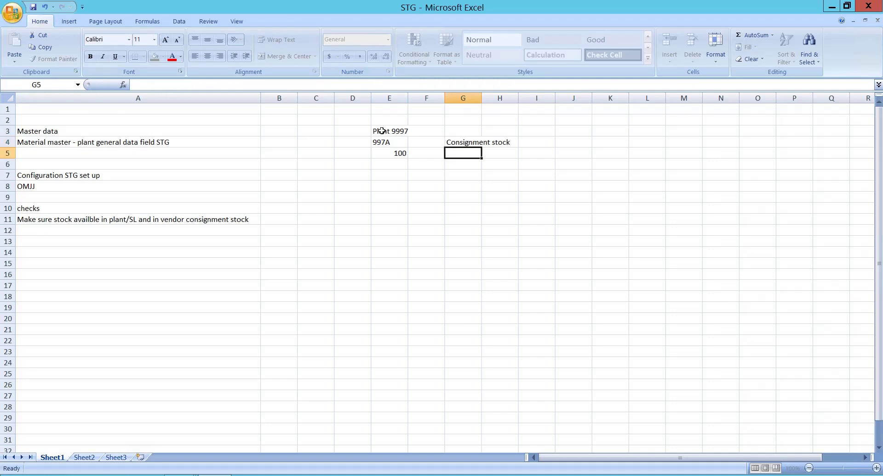
text(120)
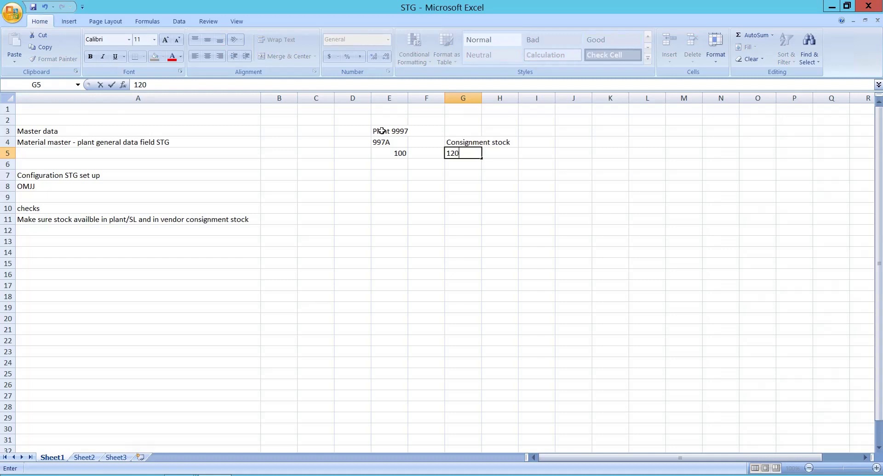
key(Return)
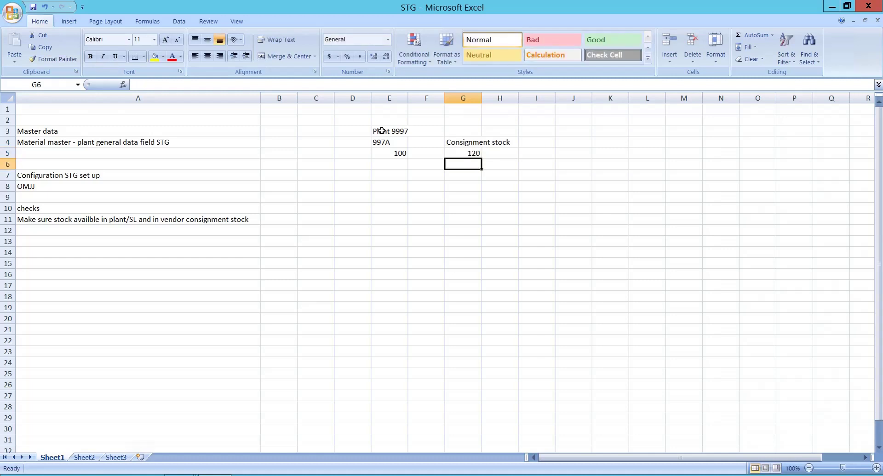
- Enter RAW_6 in cell E9 and label it Material in D9
key(Down)
key(Down)
key(Down)
key(Left)
key(Left)
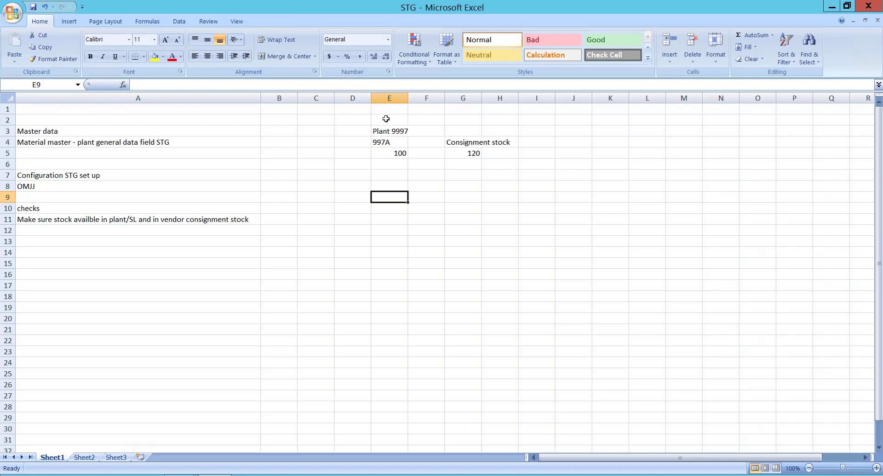
text(RAW_6)
key(Return)
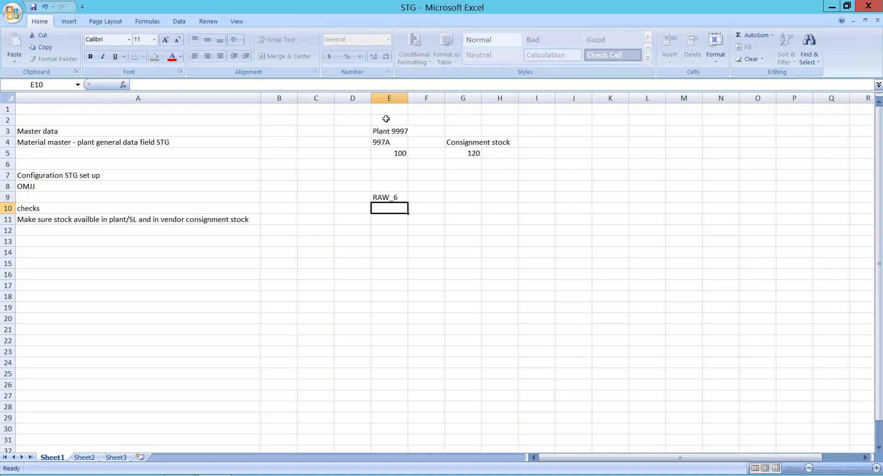
click(355, 197)
text(Material)
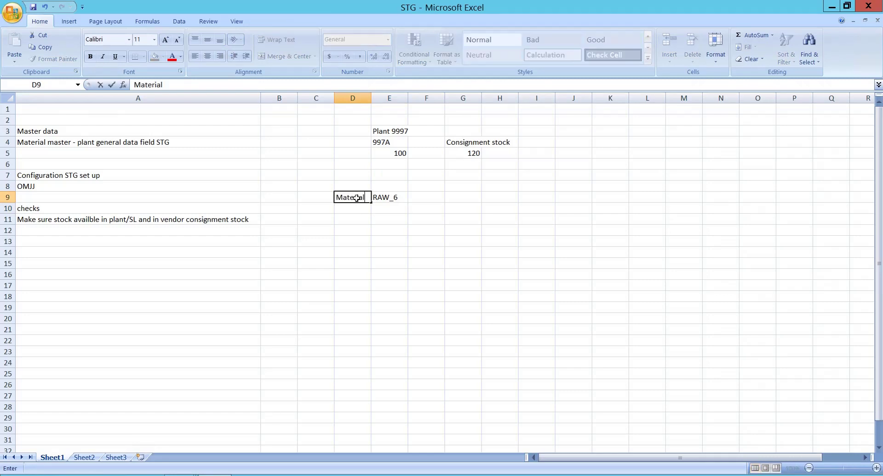
key(Return)
click(357, 198)
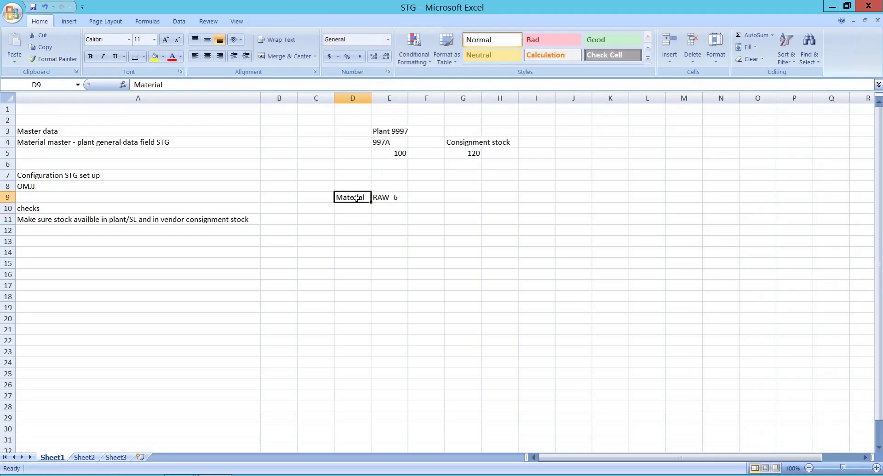
key(Right)
key(Right)
key(Right)
key(Down)
key(Down)
key(Down)
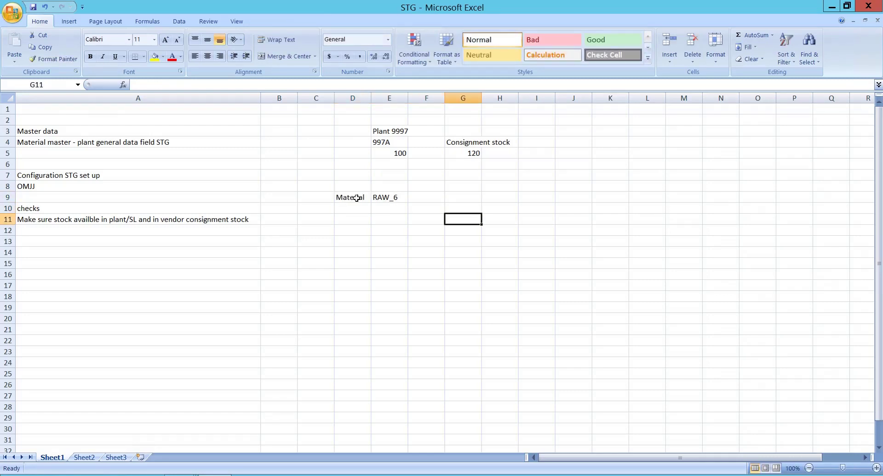
key(Left)
key(Left)
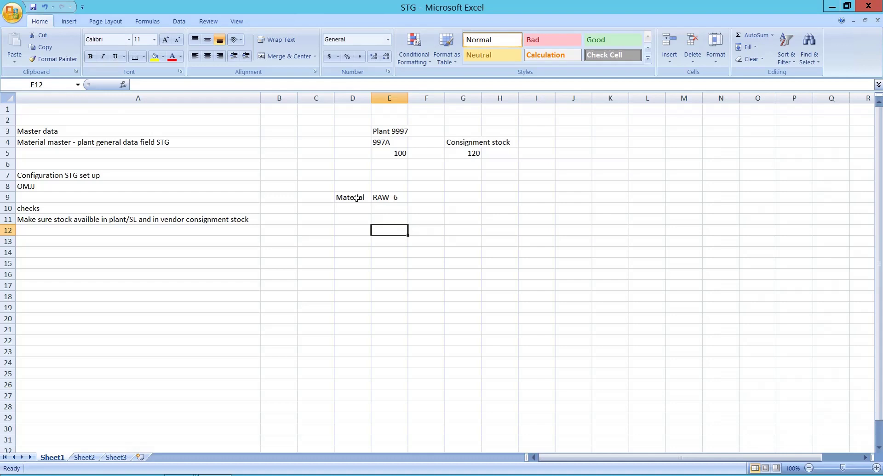
key(Up)
key(Up)
key(Up)
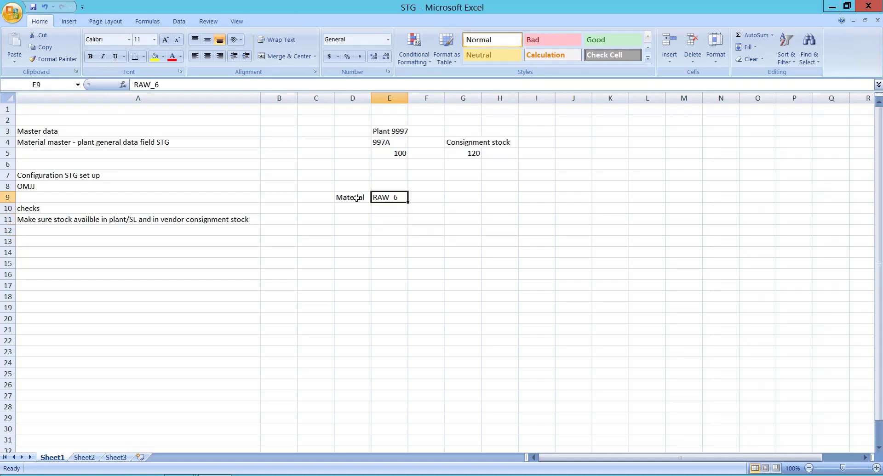
key(Up)
key(Up)
key(Down)
key(Down)
key(Down)
- Compare the 997A stock quantity in cell E5 with the consignment stock quantity in G5
key(Up)
key(Up)
key(Up)
key(Up)
key(Up)
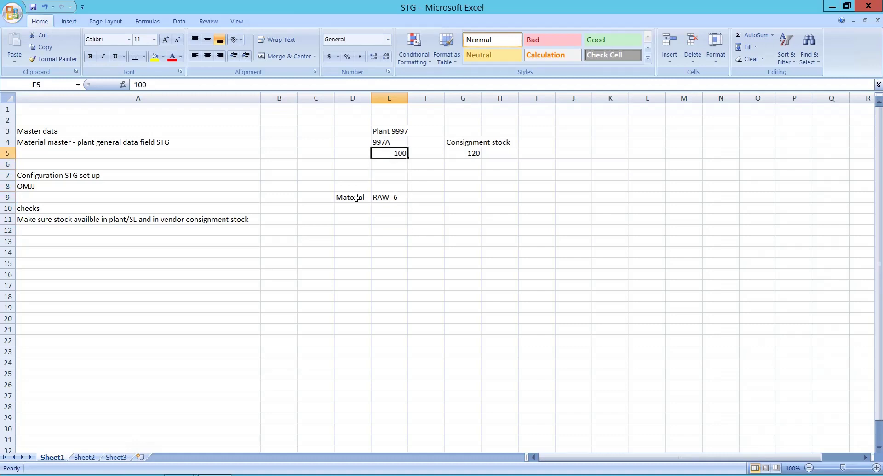
key(Right)
key(Right)
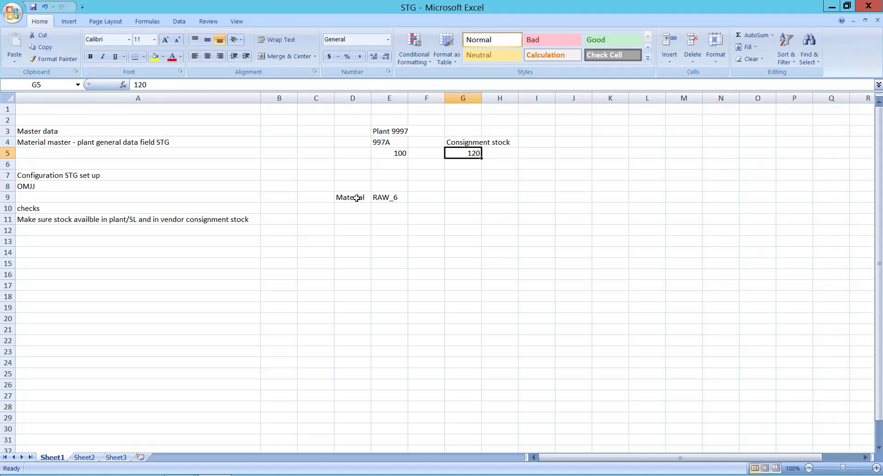
key(Left)
key(Left)
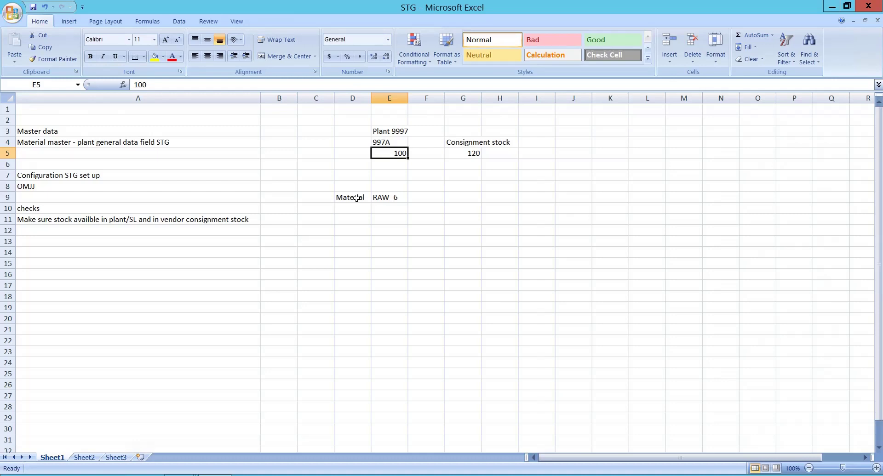
key(Right)
key(Right)
key(Right)
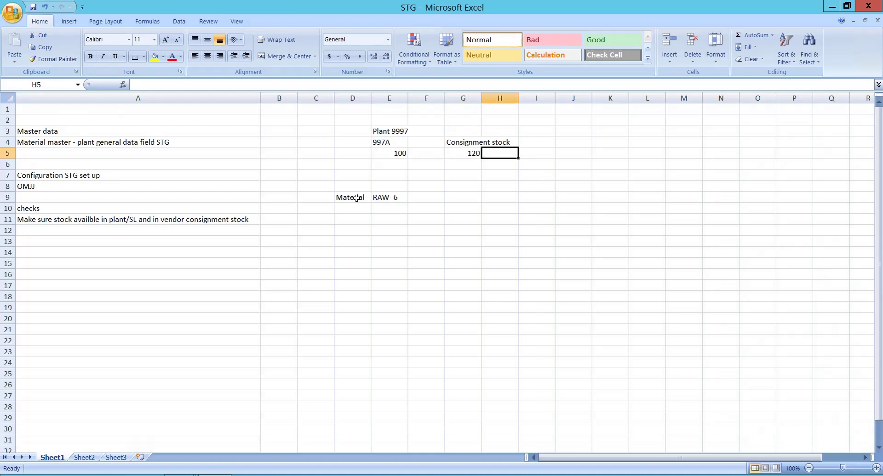
key(Left)
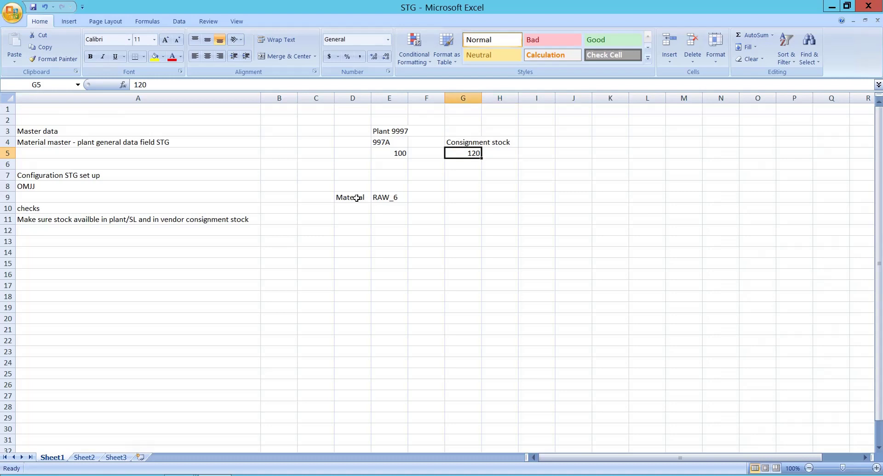
click(398, 154)
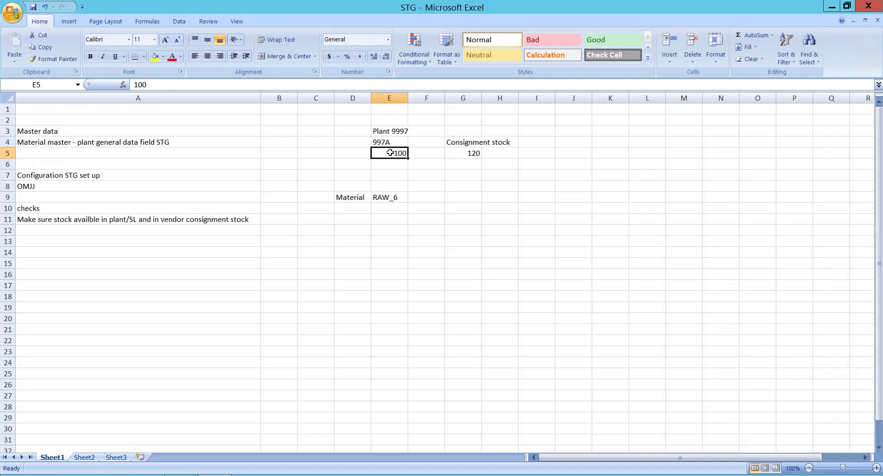
click(479, 154)
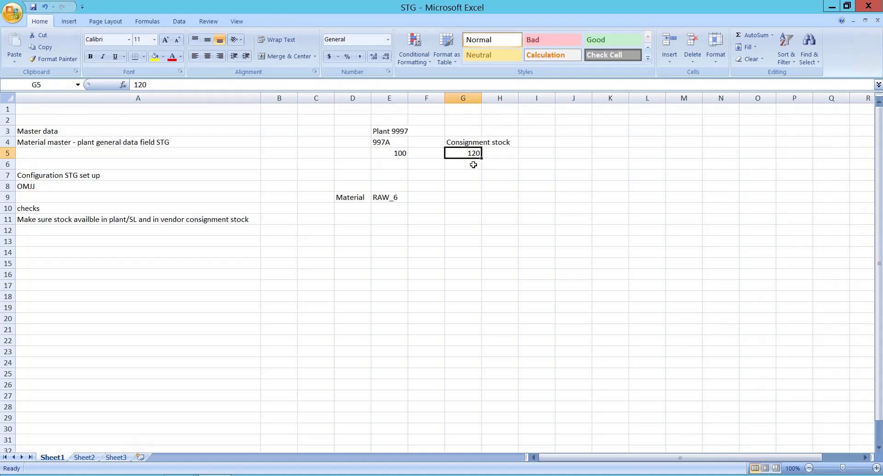
- Enter the quantity 120 in cell F9, beside material RAW_6
click(423, 199)
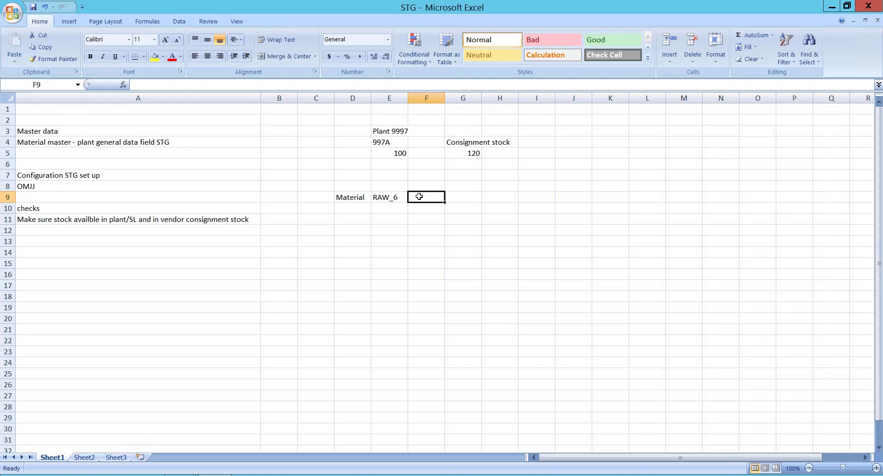
key(BackSpace)
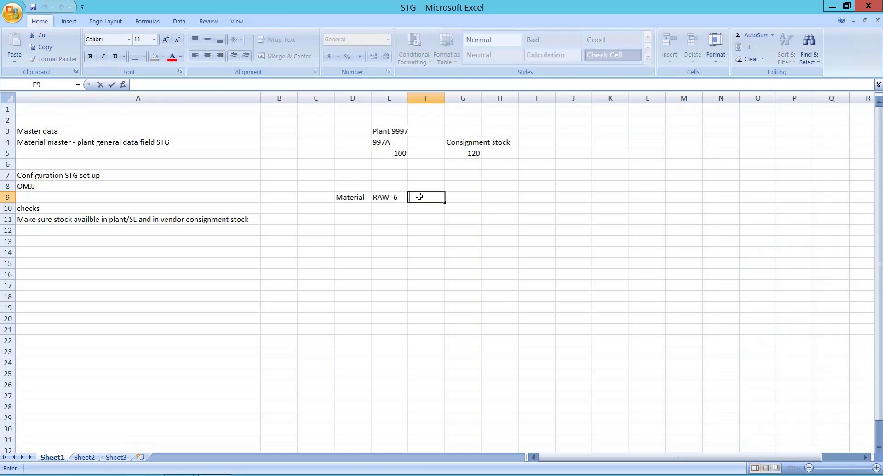
text(120)
key(Return)
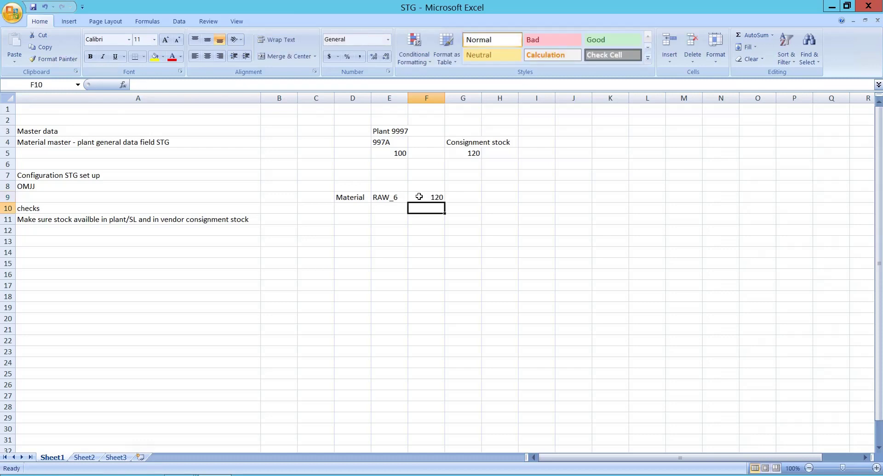
- Enter the split quantities 100 in cell F12 and 20 in F13, below the material quantity
key(Down)
key(Down)
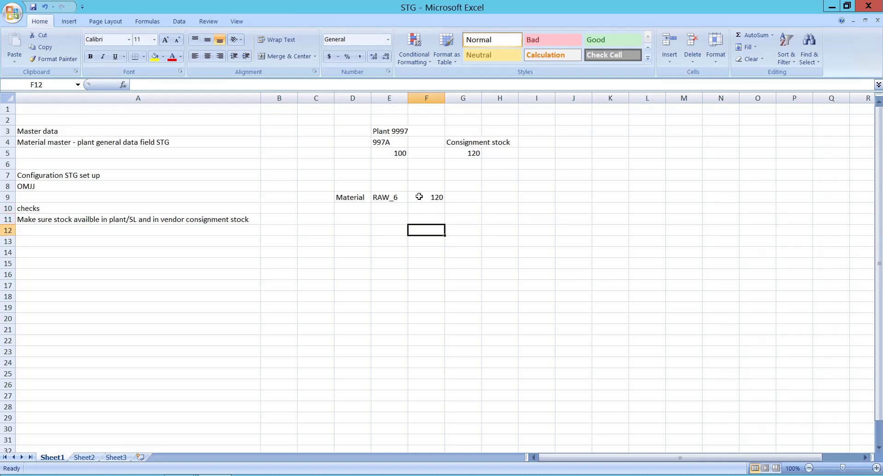
text(100)
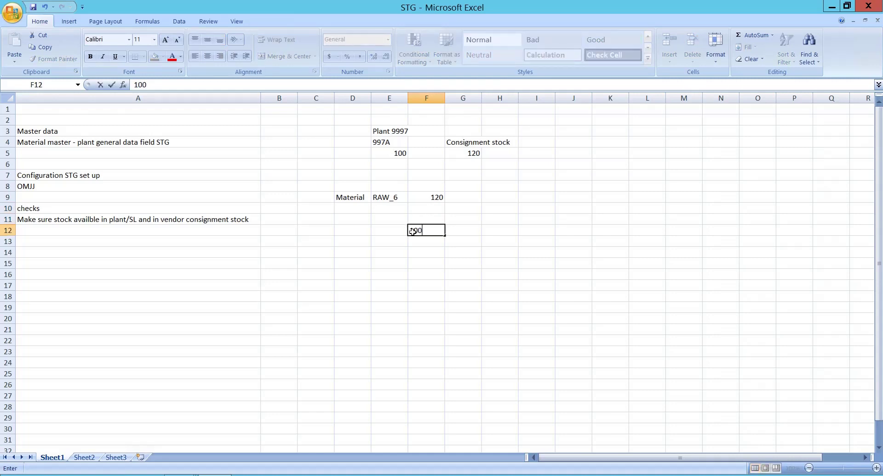
click(435, 240)
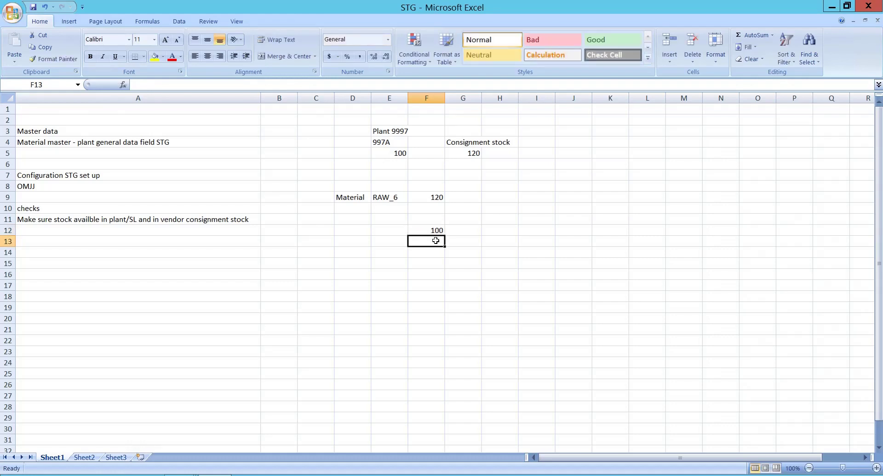
text(20)
key(Return)
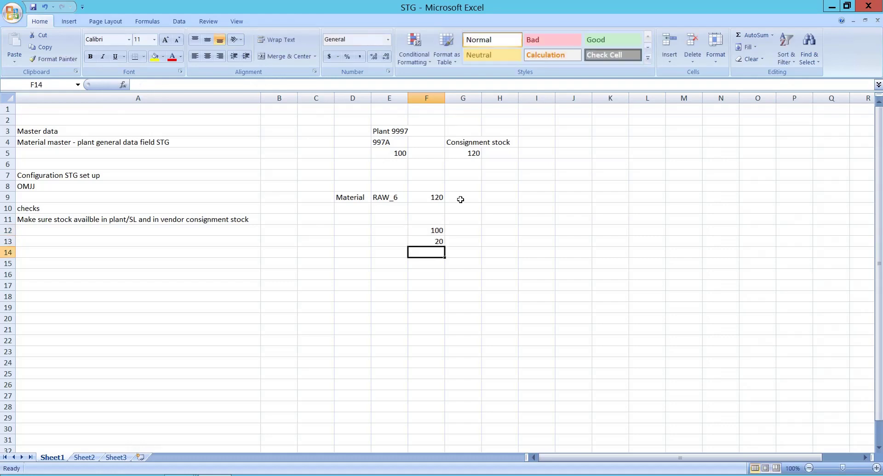
- Review the STG example: the stock quantities, material RAW_6, and the notes on master data, STG configuration and transaction OMJJ
click(472, 154)
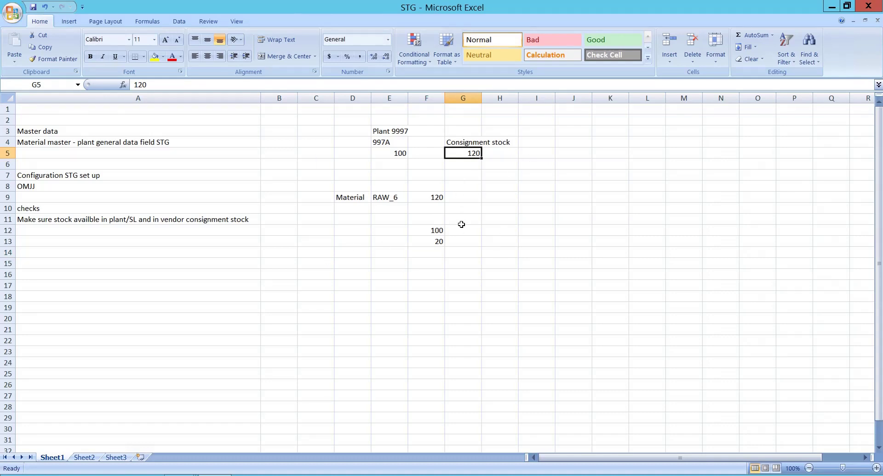
click(392, 153)
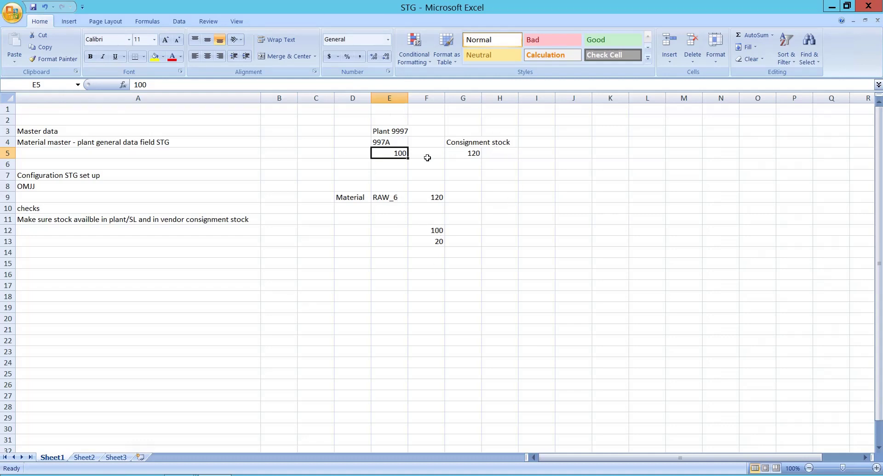
click(353, 200)
click(394, 197)
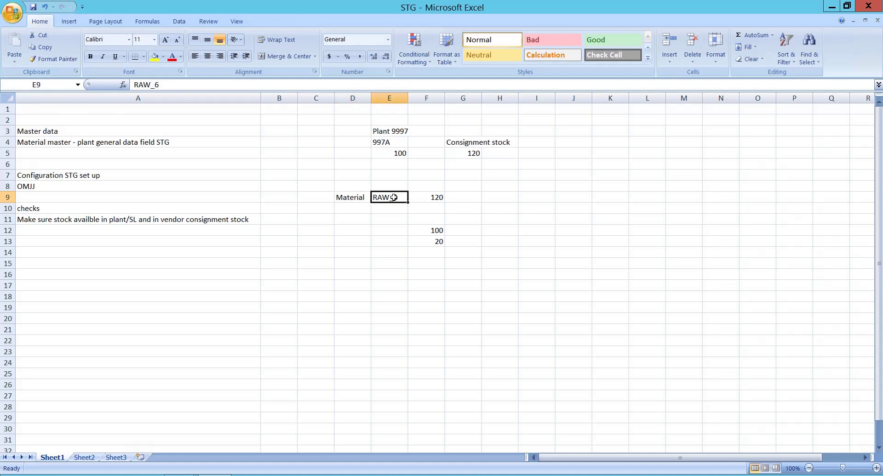
click(120, 132)
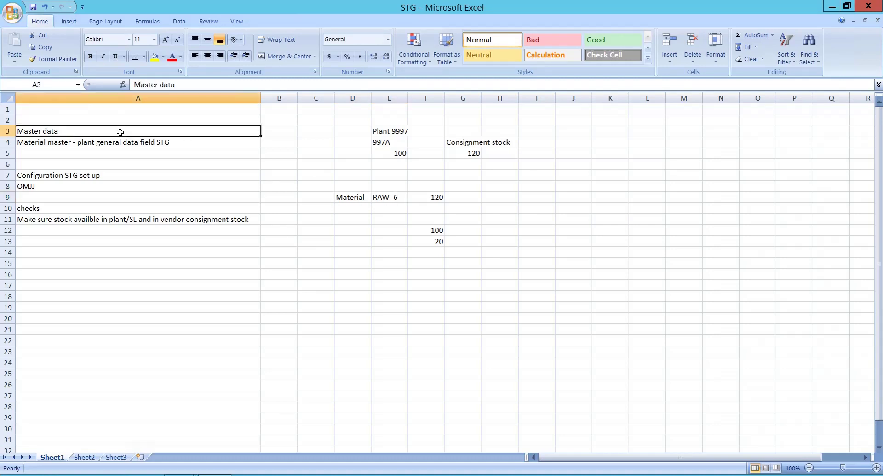
click(97, 142)
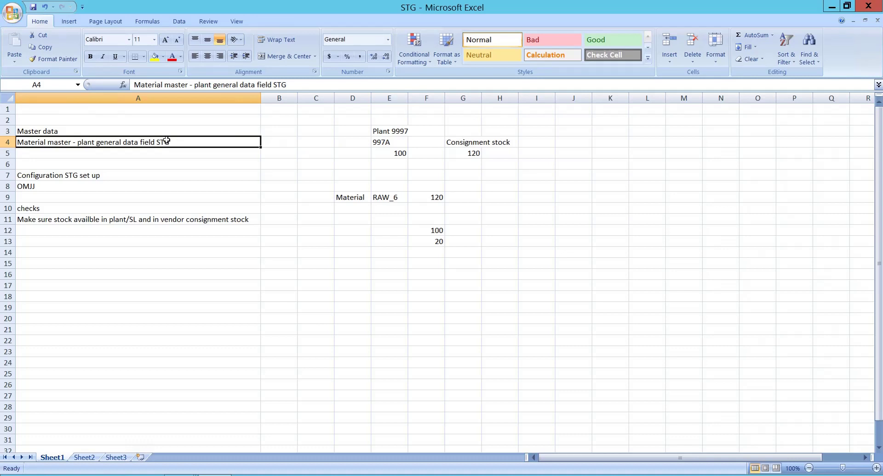
click(97, 177)
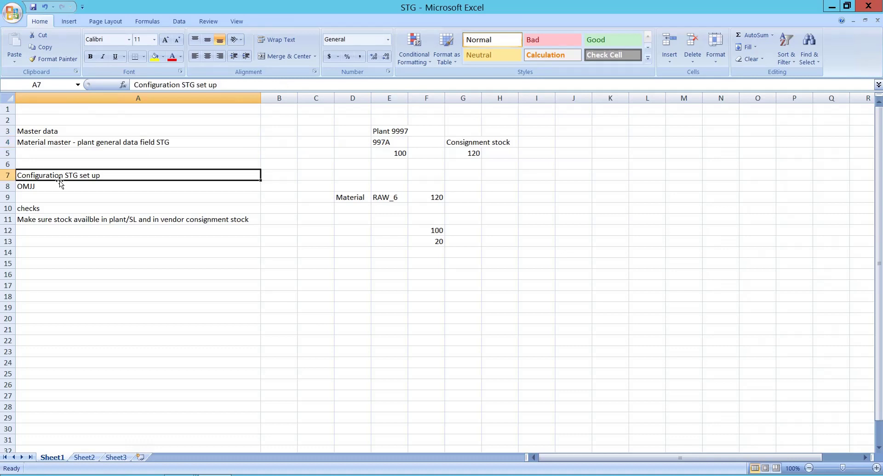
click(76, 186)
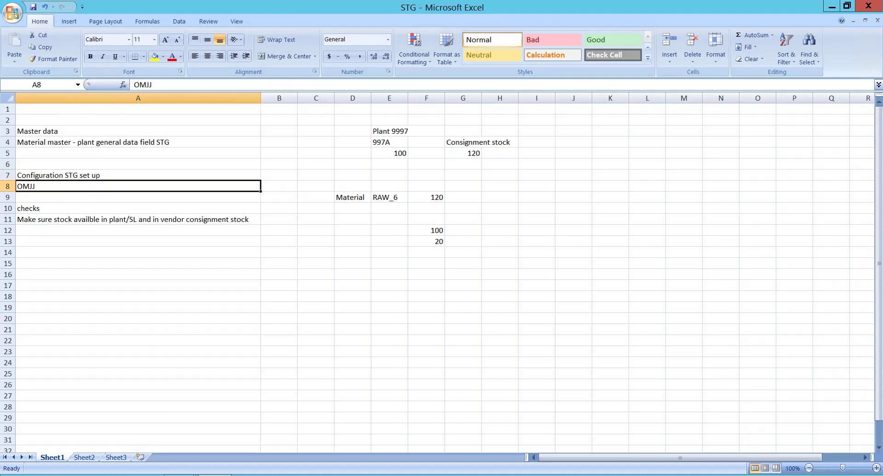
- Switch to the SAP Customizing: Execute Project session and open the SAP Reference IMG
key(alt+Tab)
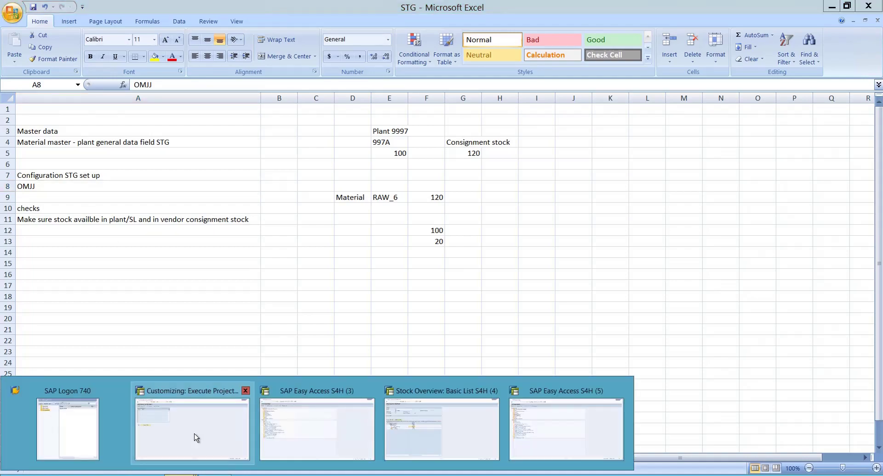
click(194, 437)
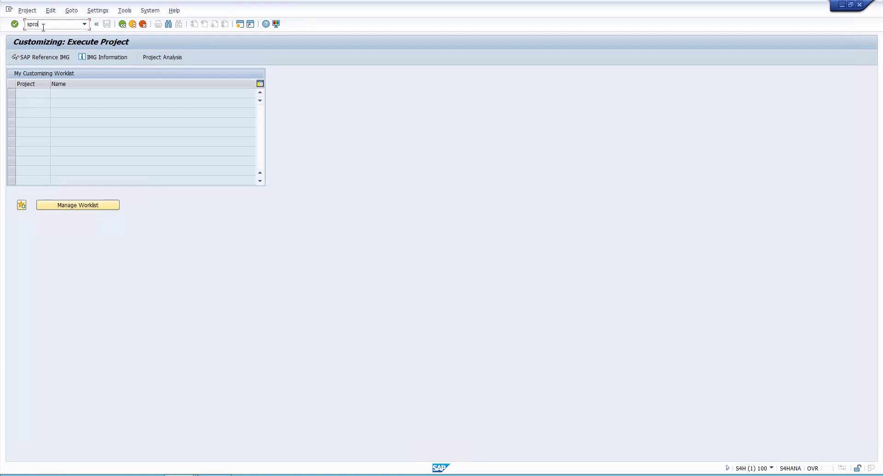
key(Return)
click(39, 57)
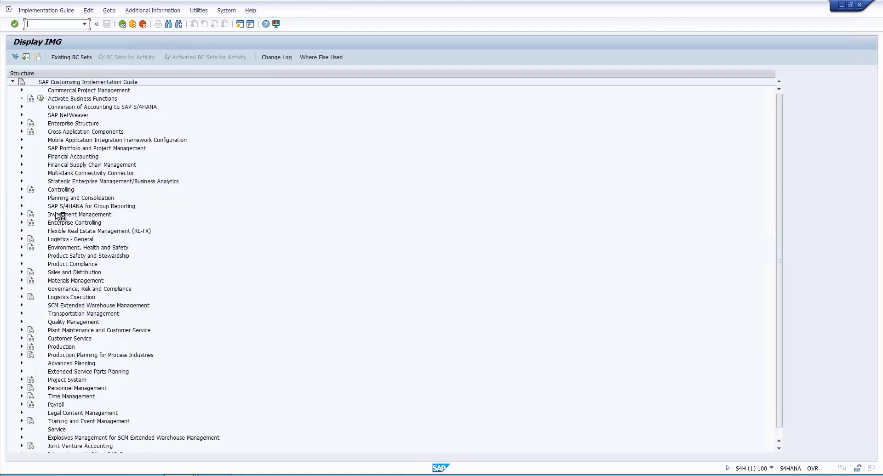
- Open Define Strategies for Stock Determination under Materials Management, Inventory Management and Physical Inventory, Stock Determination
click(22, 281)
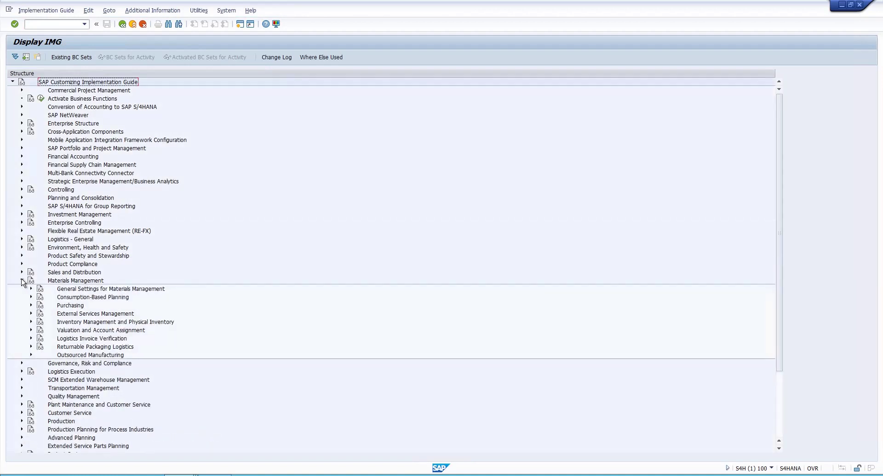
click(30, 322)
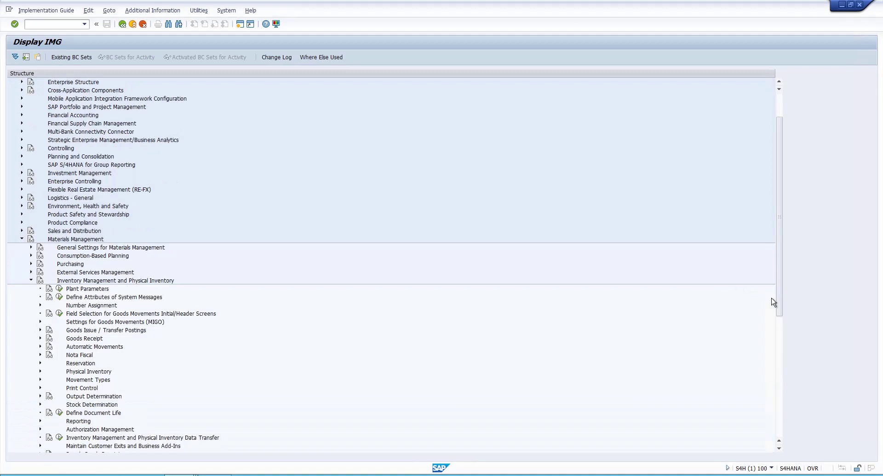
drag(779, 307, 794, 439)
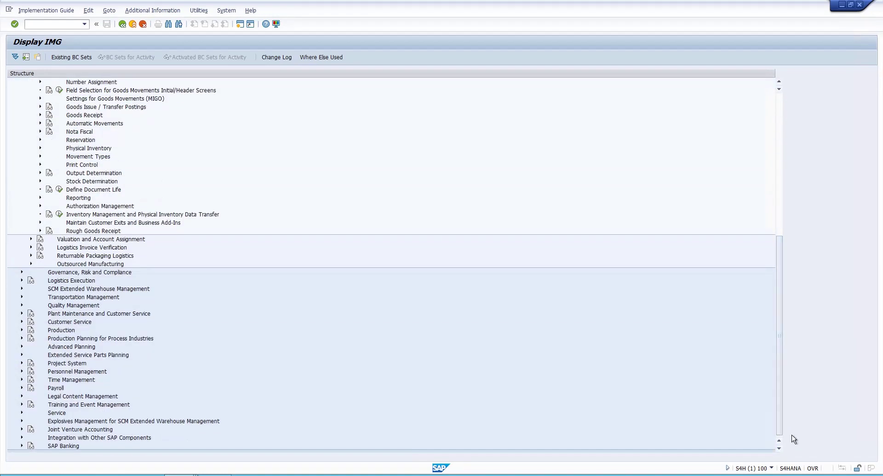
click(41, 181)
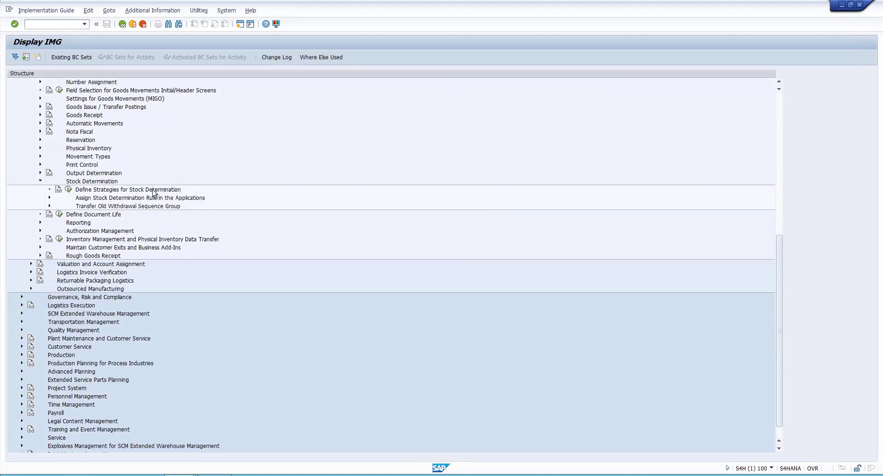
click(69, 191)
click(69, 190)
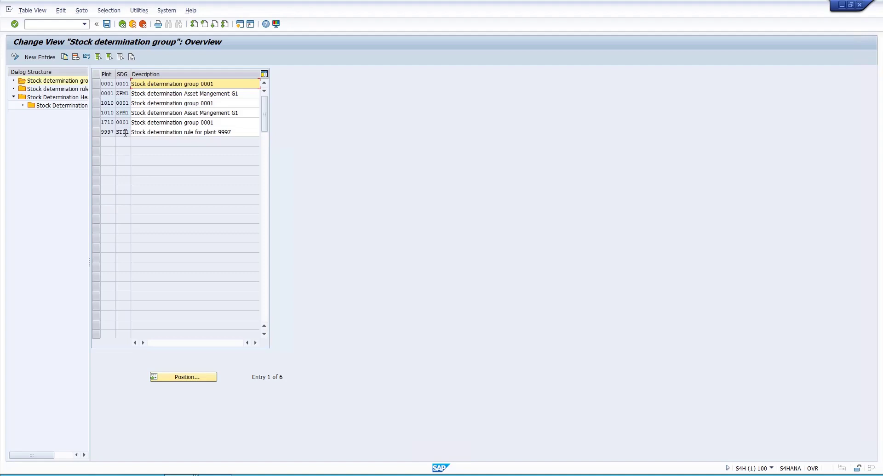
- Review the stock determination rules and header table, and open the item table for plant 9997, group ST01, rule 0001
double_click(77, 90)
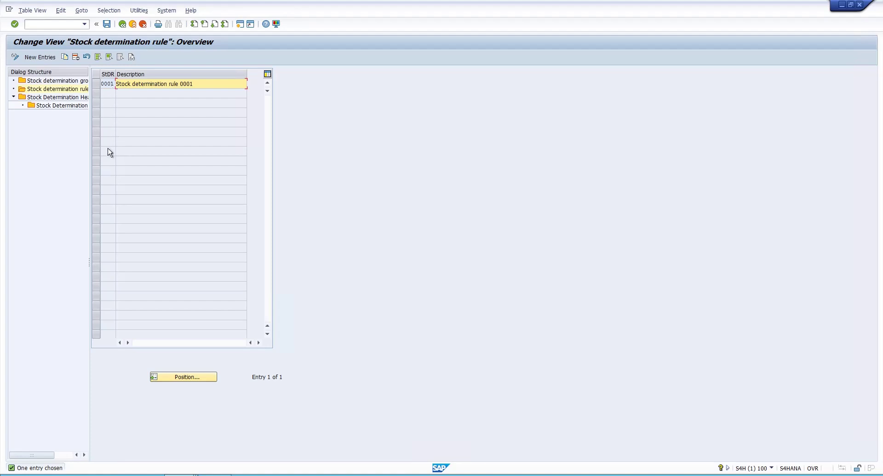
double_click(68, 100)
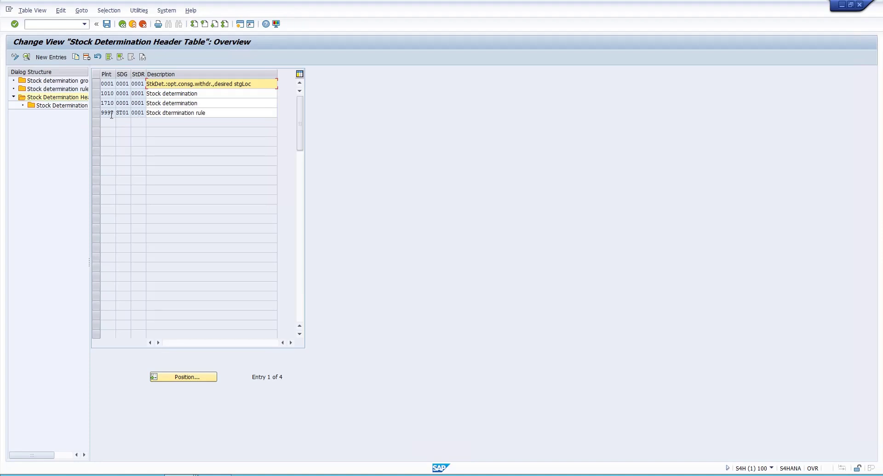
click(97, 115)
click(96, 114)
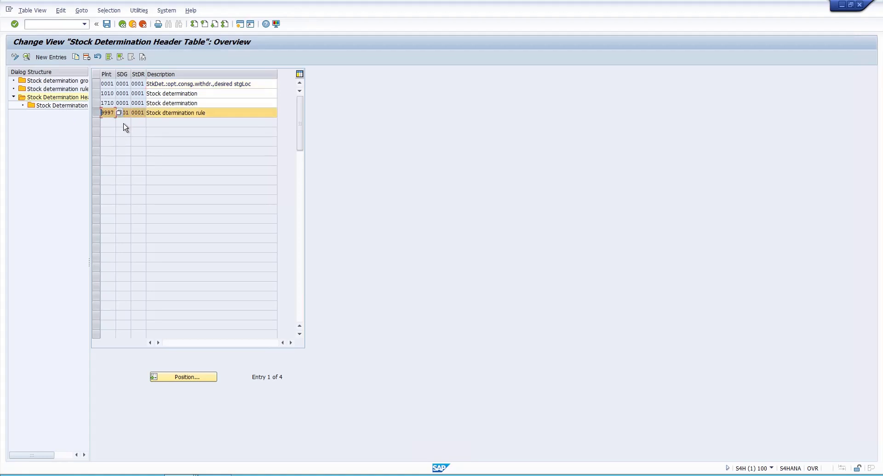
click(53, 106)
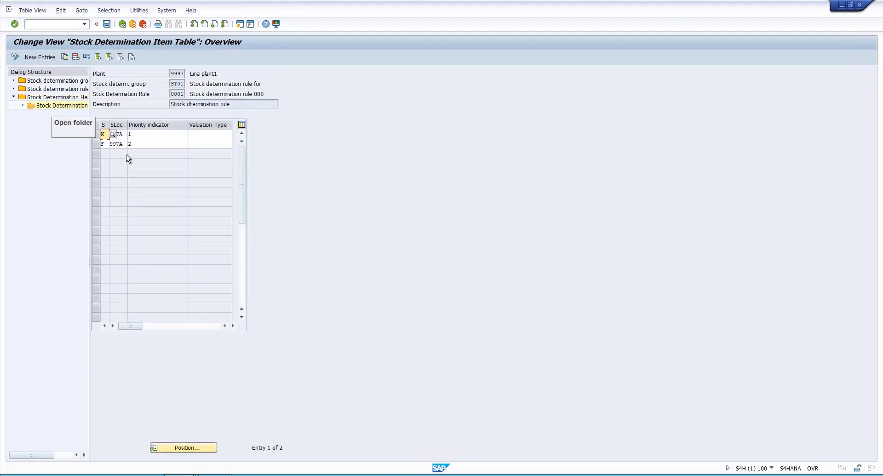
- Examine the K item's priority indicator and storage location, and look up the possible special stock indicators for it
click(147, 135)
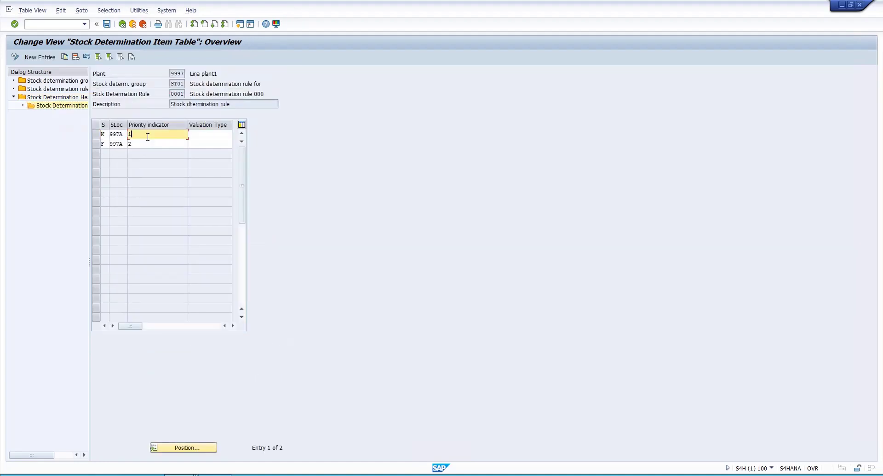
click(104, 134)
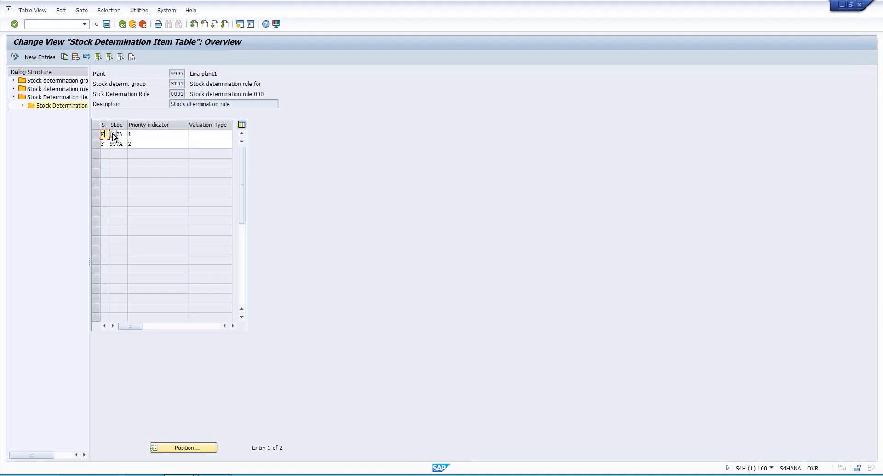
click(112, 135)
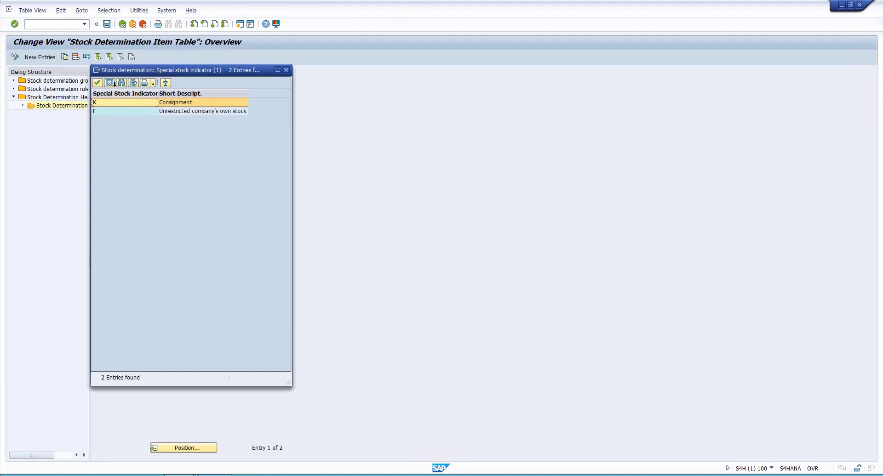
click(109, 83)
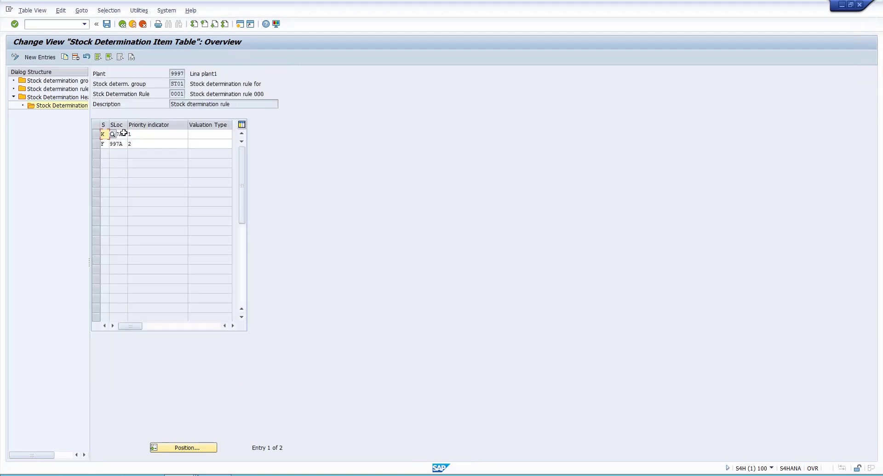
click(124, 134)
click(146, 135)
text(1)
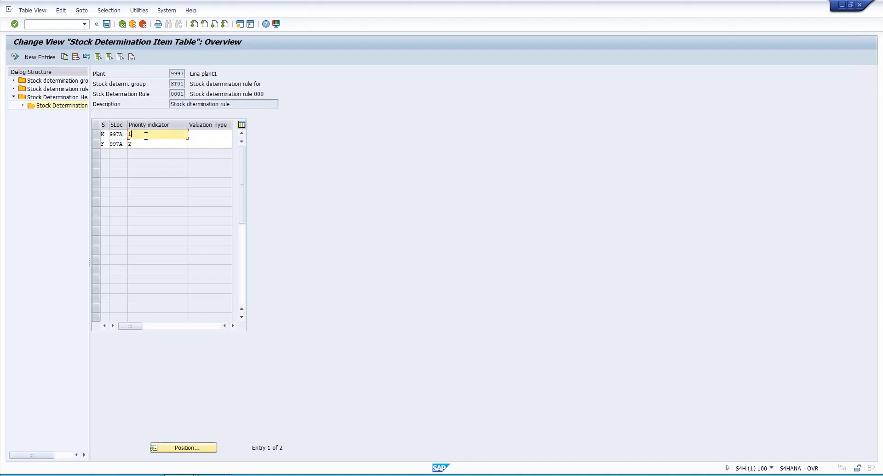
- Look up the special stock indicators for the F item, check its storage location, and compare both items' priority indicators
click(107, 145)
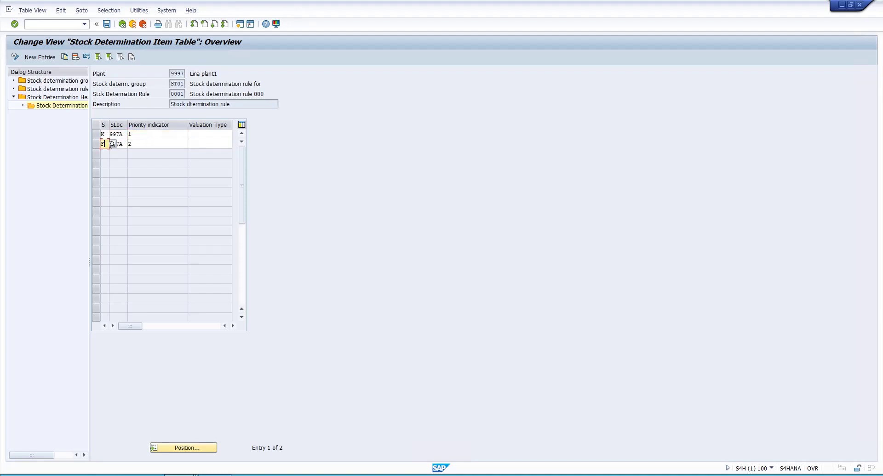
click(109, 144)
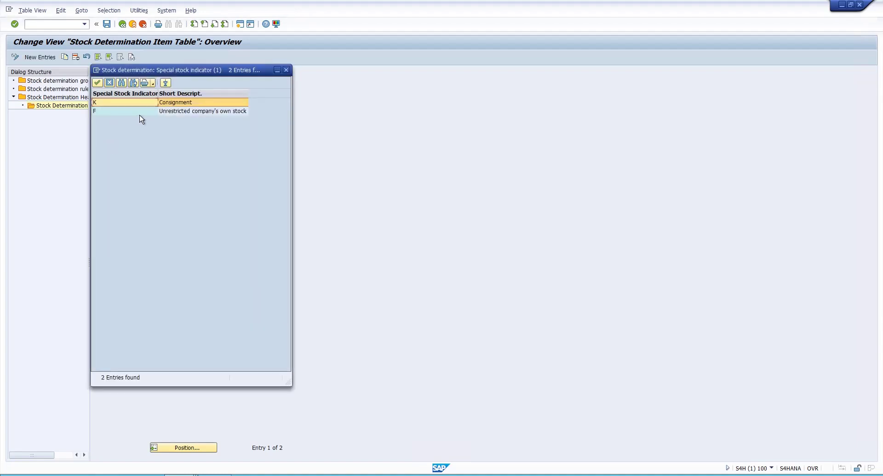
click(109, 83)
click(125, 144)
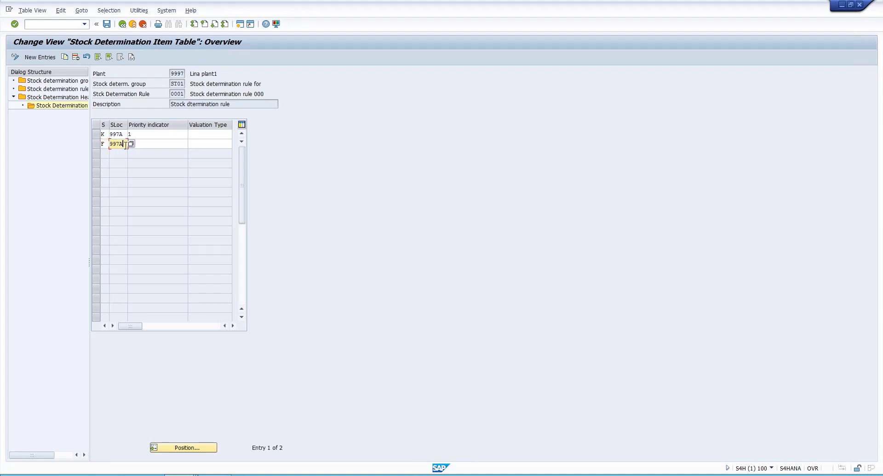
click(139, 147)
text(2)
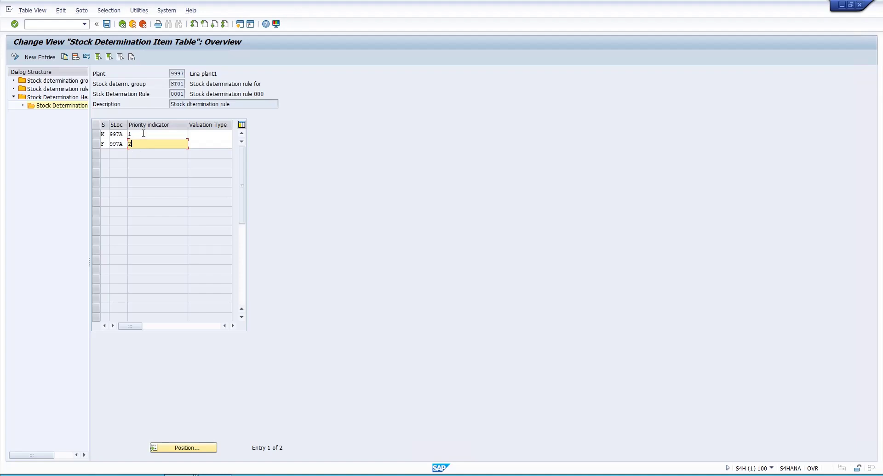
click(144, 134)
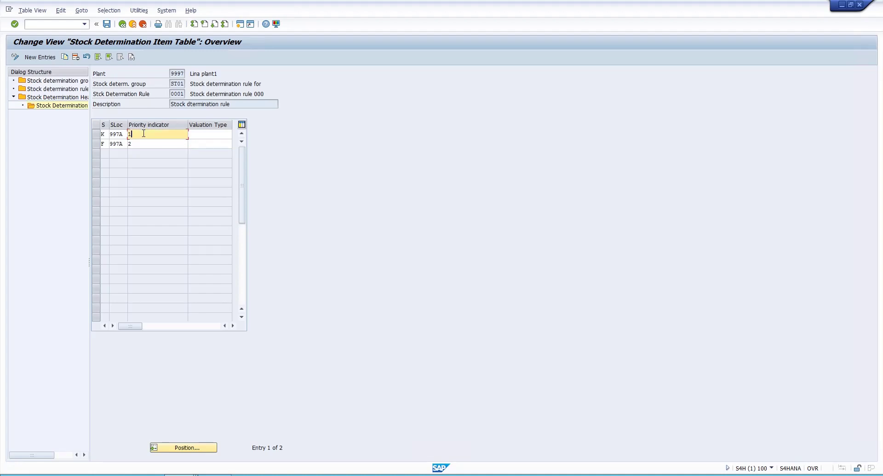
click(144, 143)
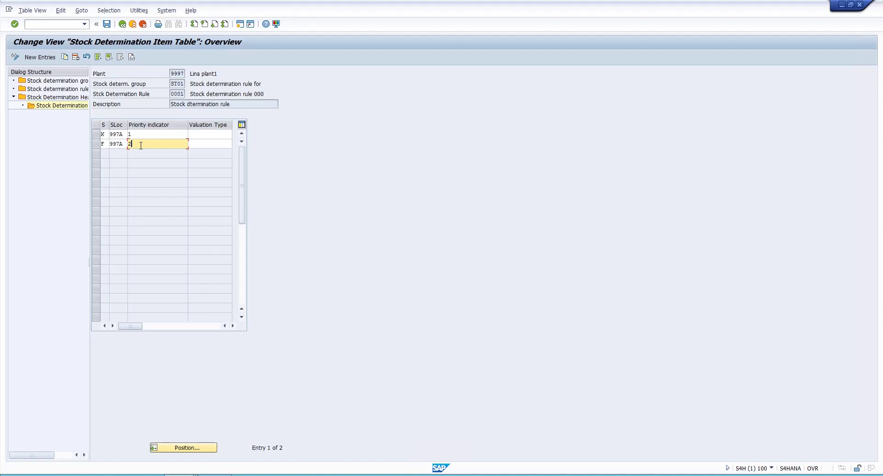
- Return to the IMG and open the Inventory Management activity under Assign Stock Determination Rule in the Applications
click(122, 25)
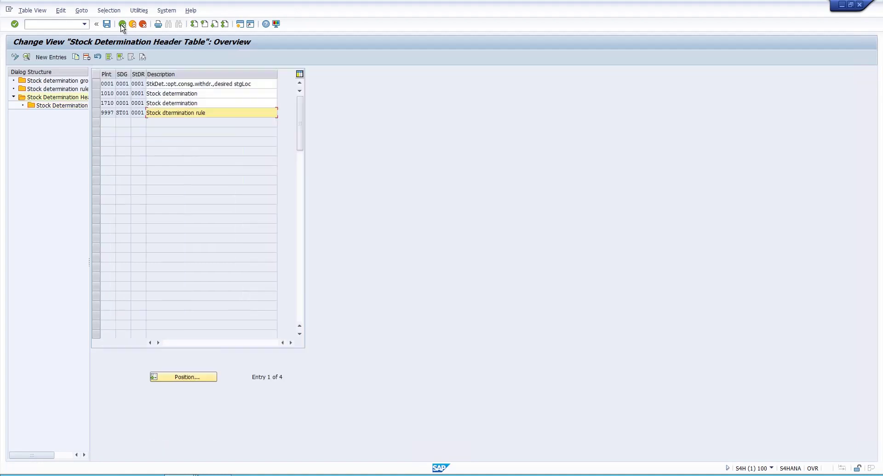
click(122, 25)
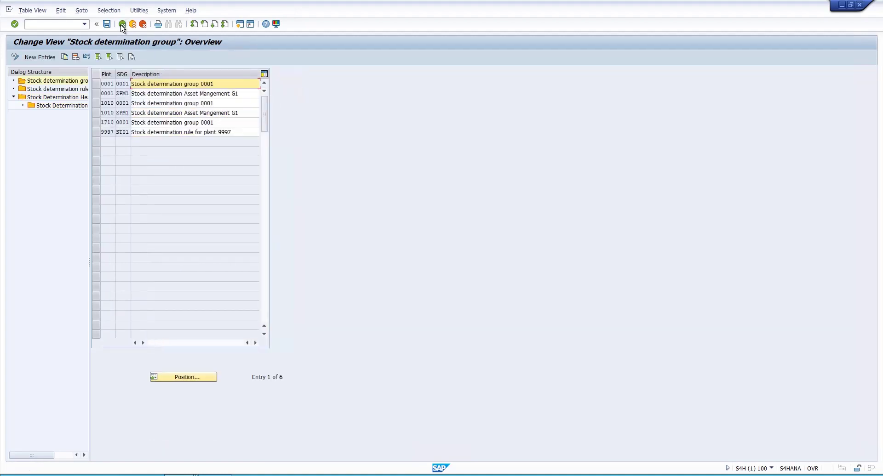
click(122, 25)
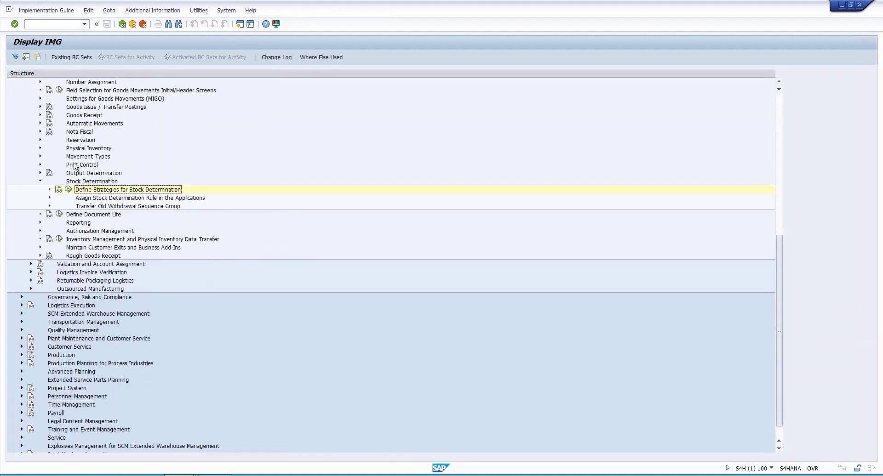
click(50, 198)
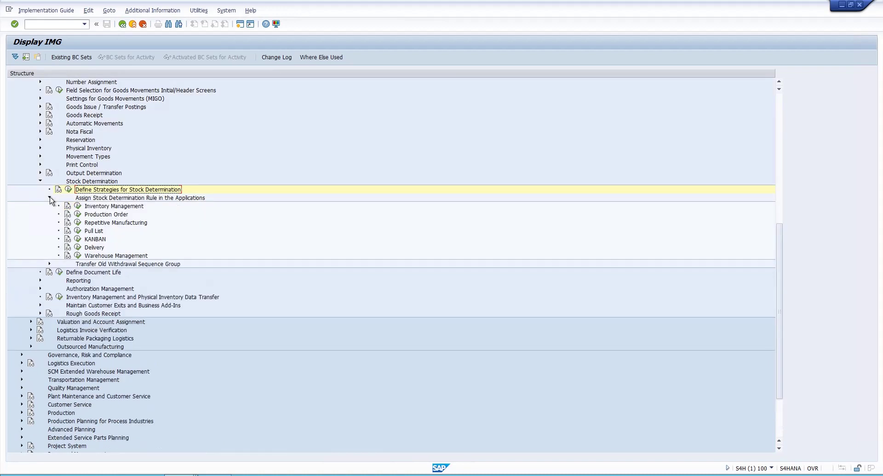
click(78, 206)
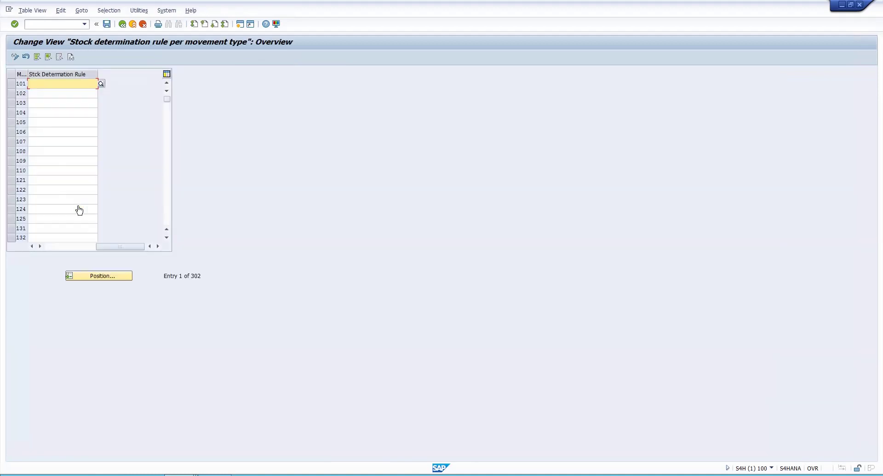
- Locate movement types 201 and 551 in the rule table and check the stock determination rule assigned to each
click(88, 279)
text(201)
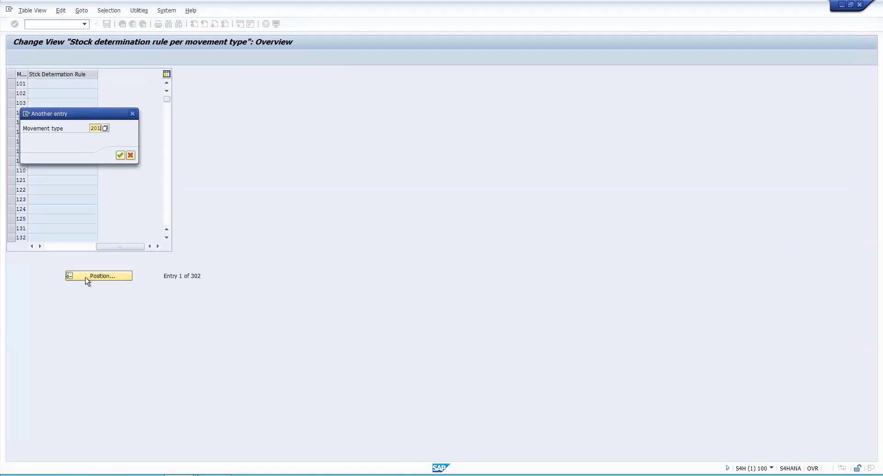
key(Return)
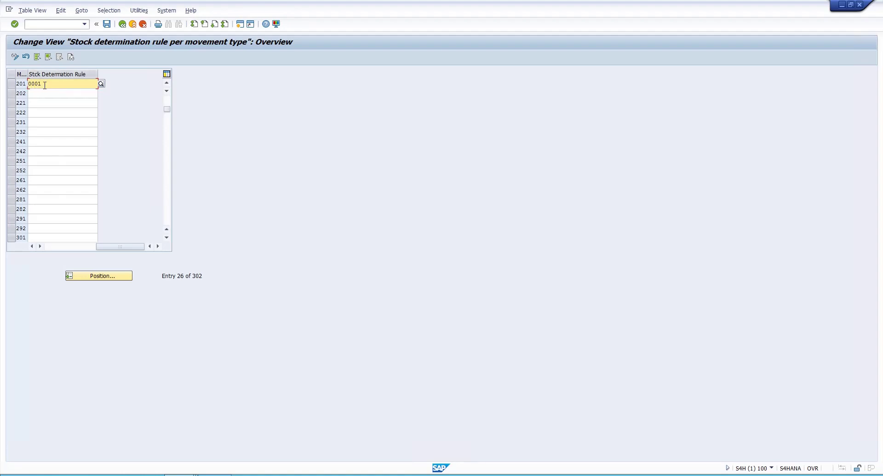
click(109, 277)
text(551)
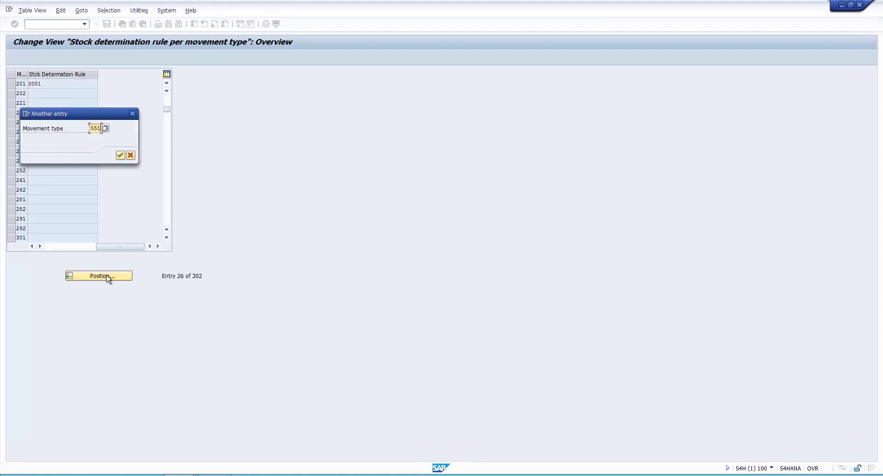
key(Return)
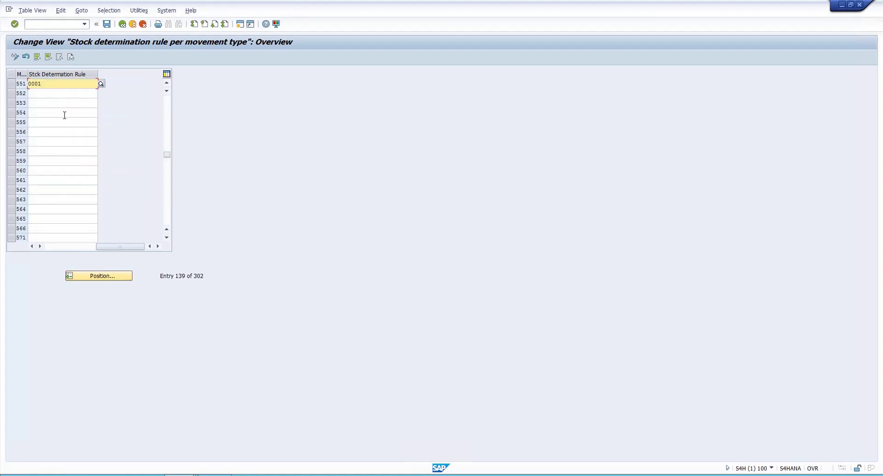
- Return to the IMG, review the Production Order stock determination rule assignment, and go back to the IMG
click(123, 25)
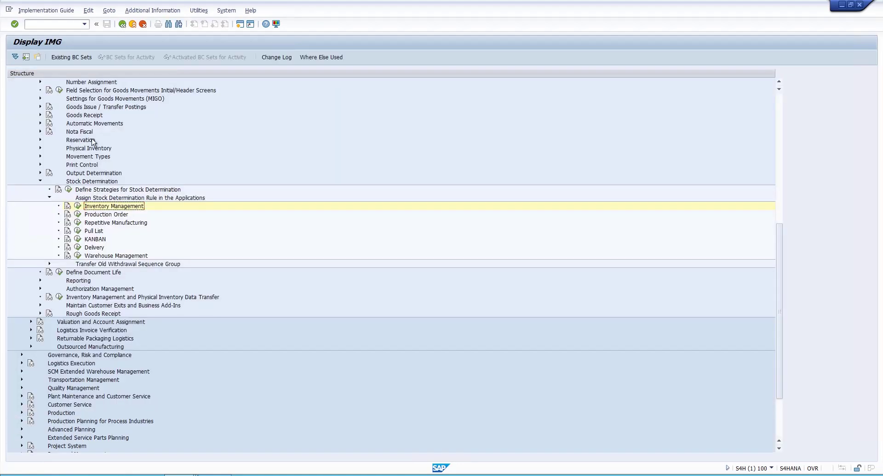
click(77, 215)
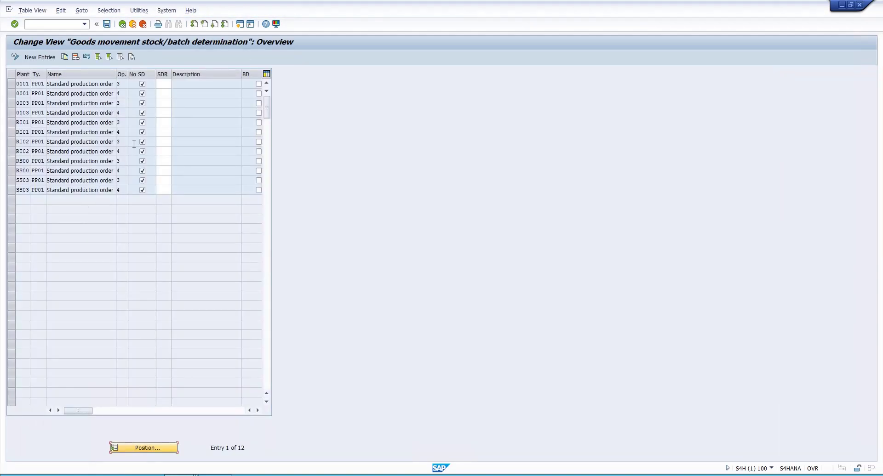
click(123, 24)
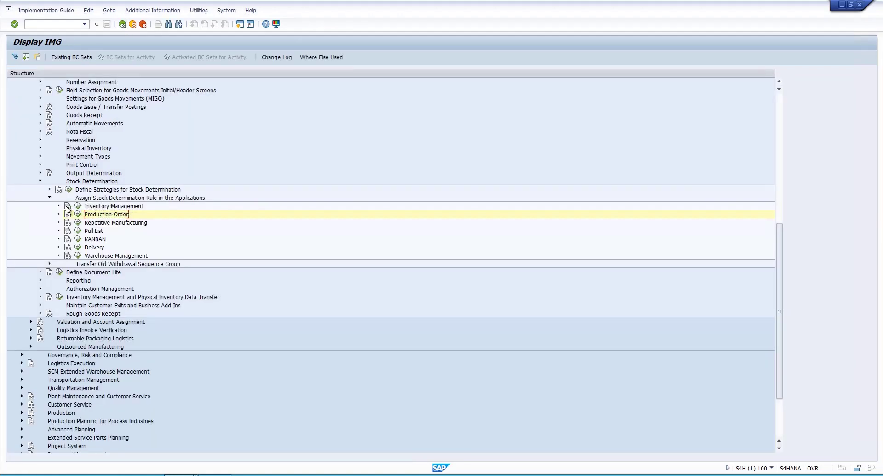
click(49, 198)
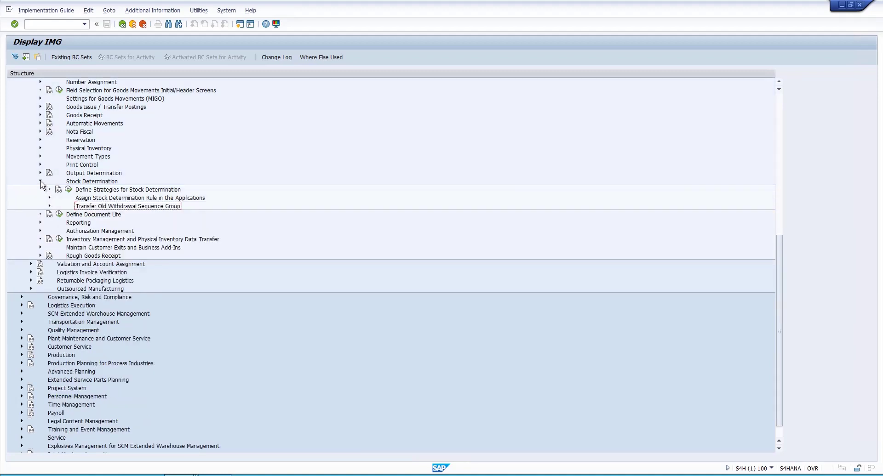
click(41, 182)
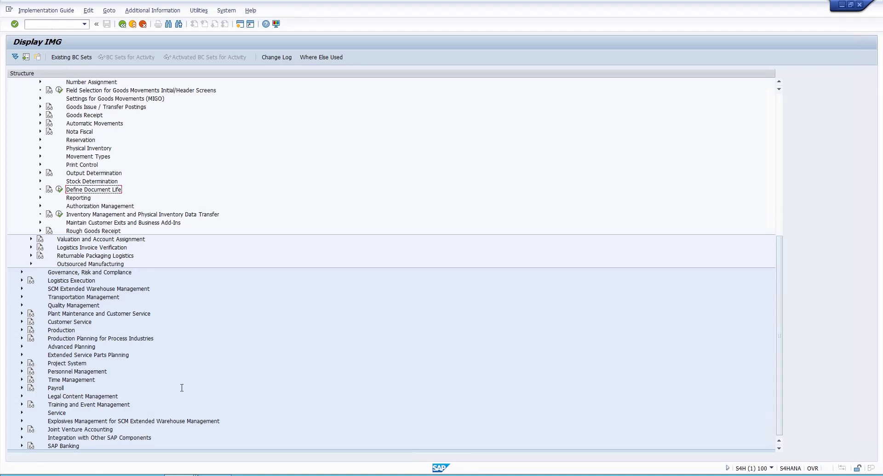
click(186, 474)
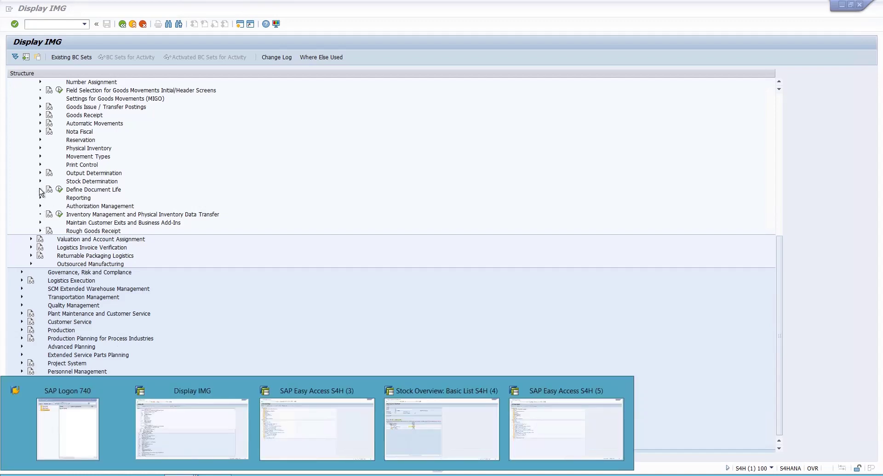
click(39, 183)
click(39, 182)
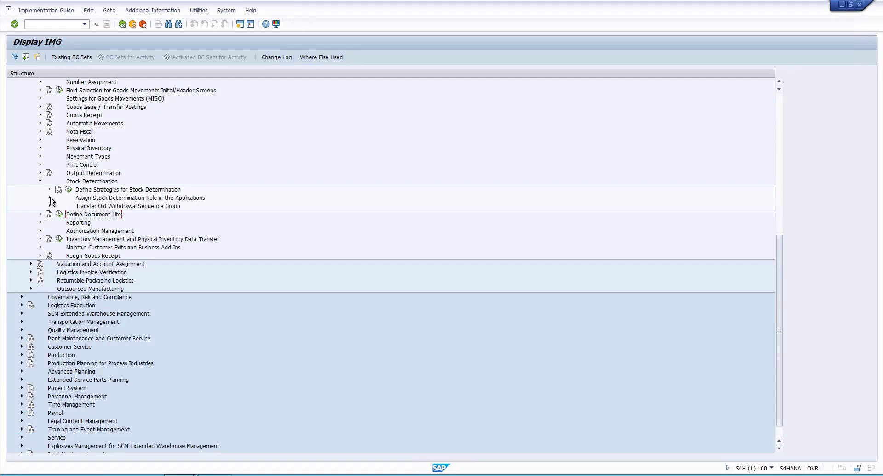
click(49, 199)
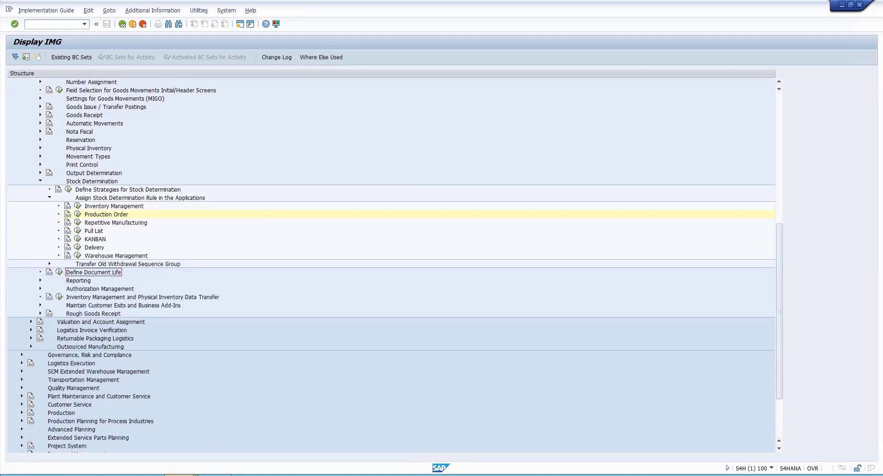
- Switch to the free SAP session, run transaction OMJJ, and display the details of movement type 201 to check its stock determination rule
click(179, 473)
click(546, 417)
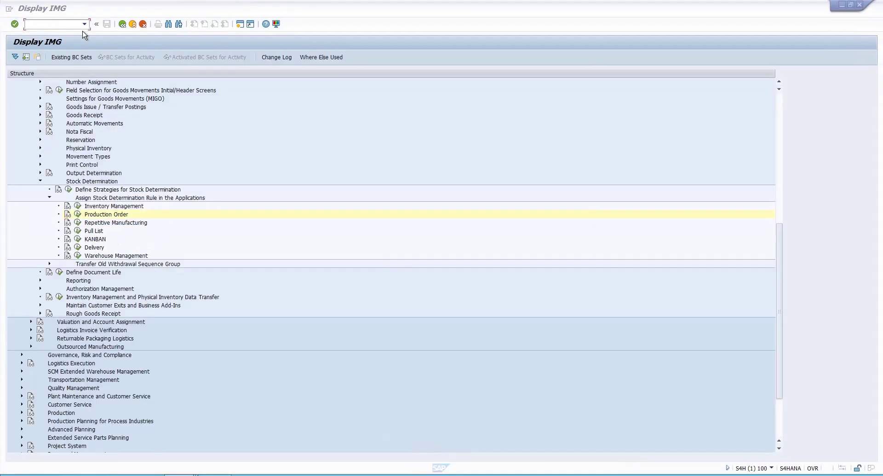
text(omjj)
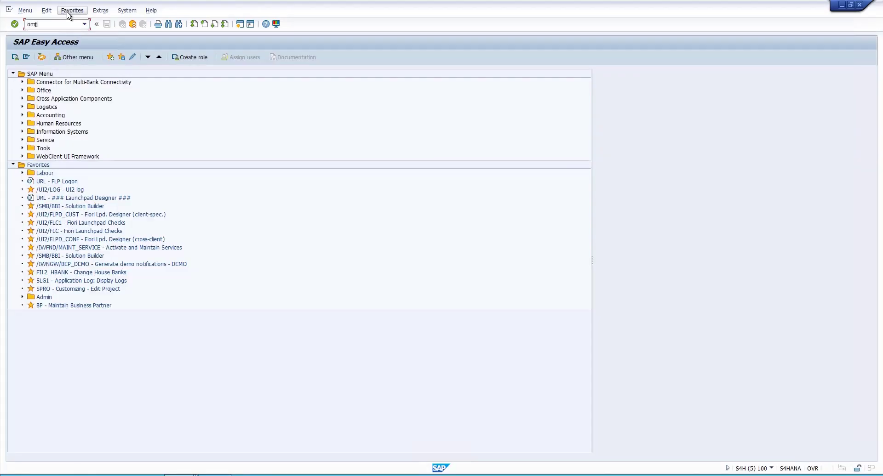
key(Return)
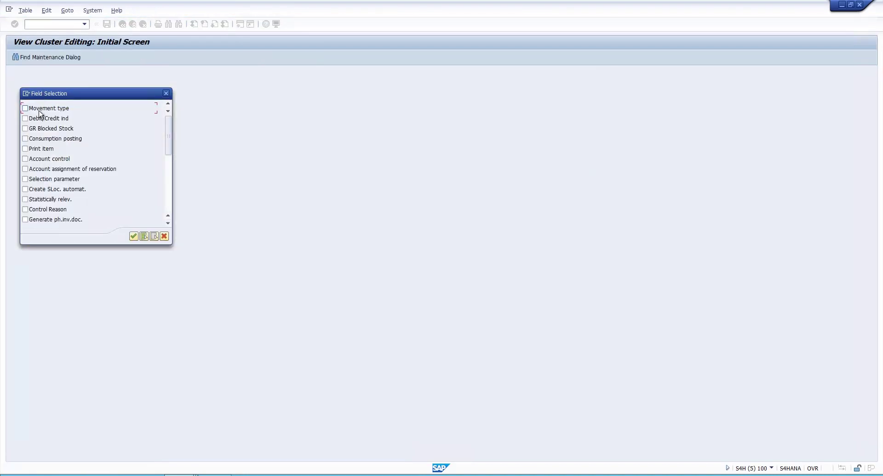
click(40, 114)
key(Return)
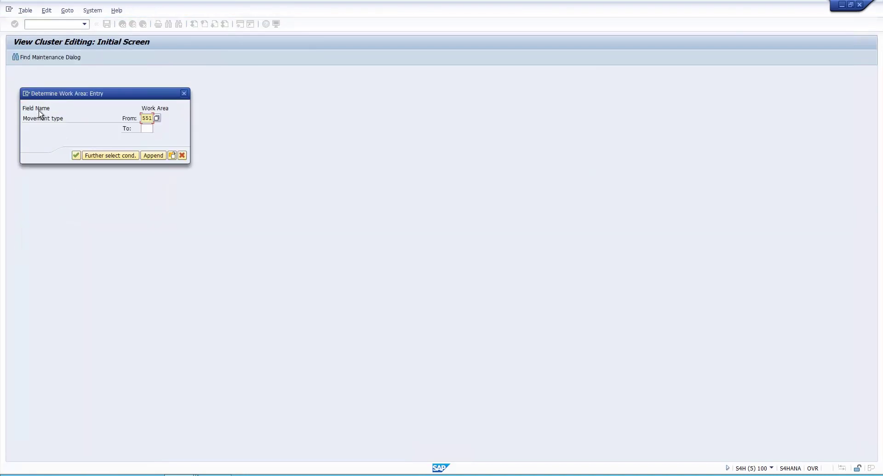
text(1201)
key(Return)
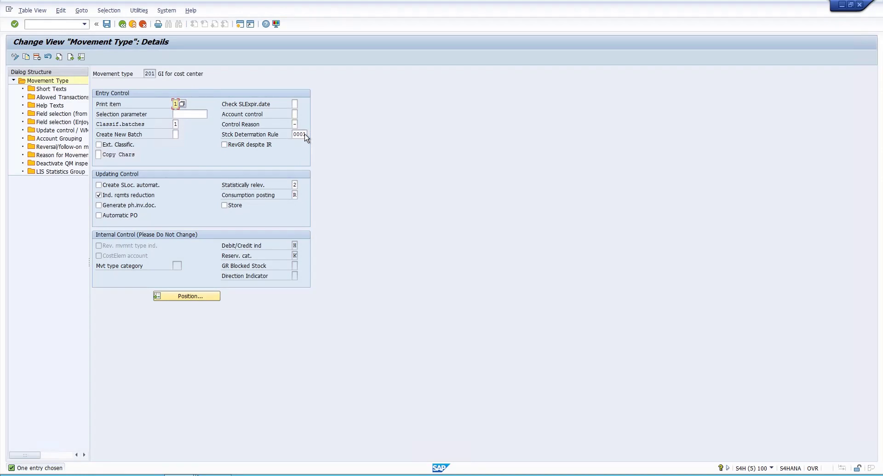
- Revisit the Inventory Management activity in the IMG, then leave the movement type 201 details for the SAP Easy Access screen
click(318, 474)
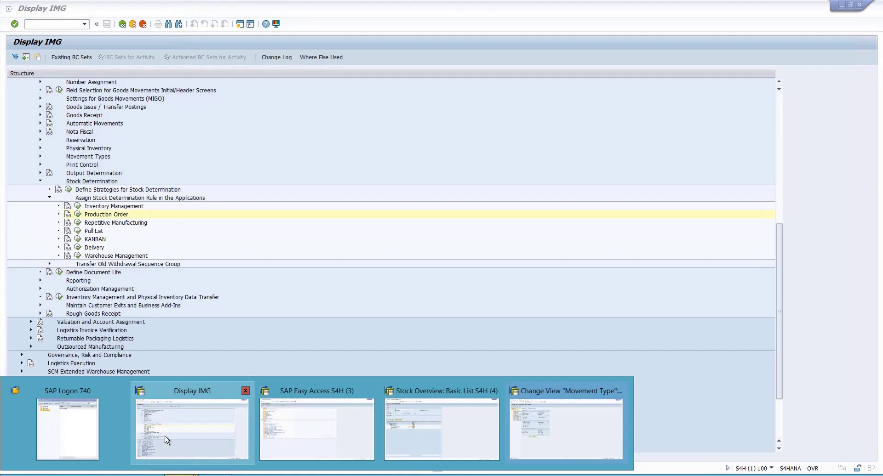
click(165, 436)
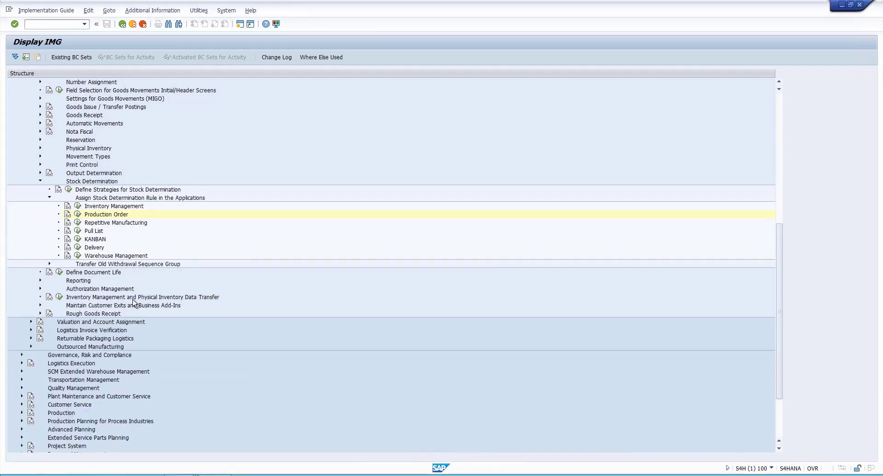
click(93, 208)
mouse_move(317, 471)
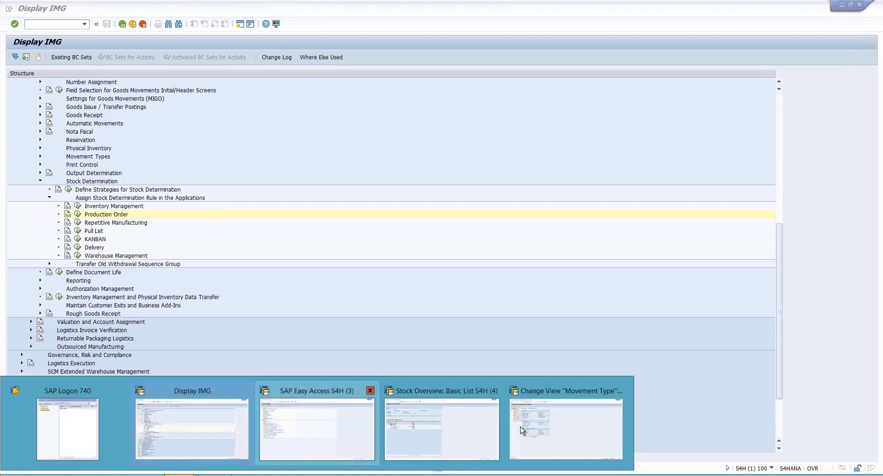
click(526, 426)
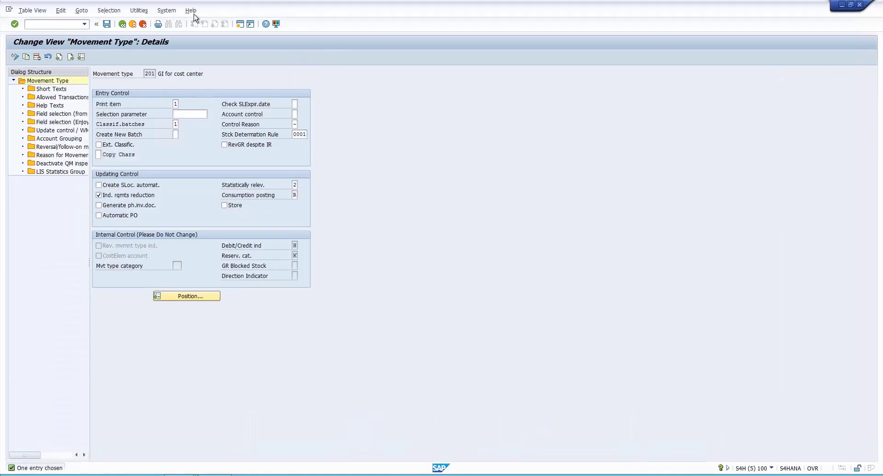
click(123, 24)
click(123, 24)
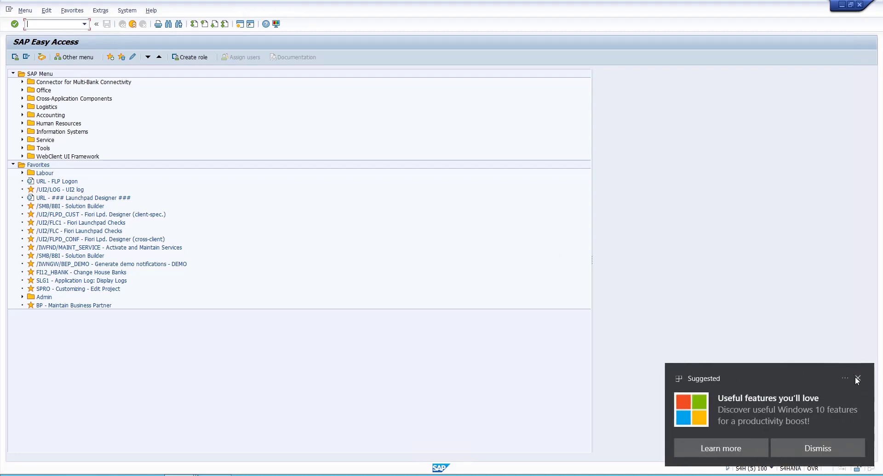
click(858, 378)
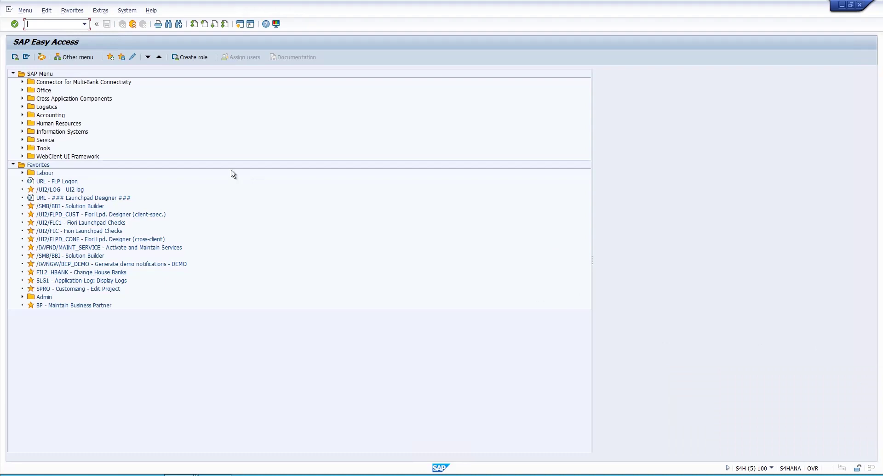
- Run transaction MM03 for material RAW_6 and select the General Plant Data / Storage 1 and 2 views
text(/nmm03)
key(Return)
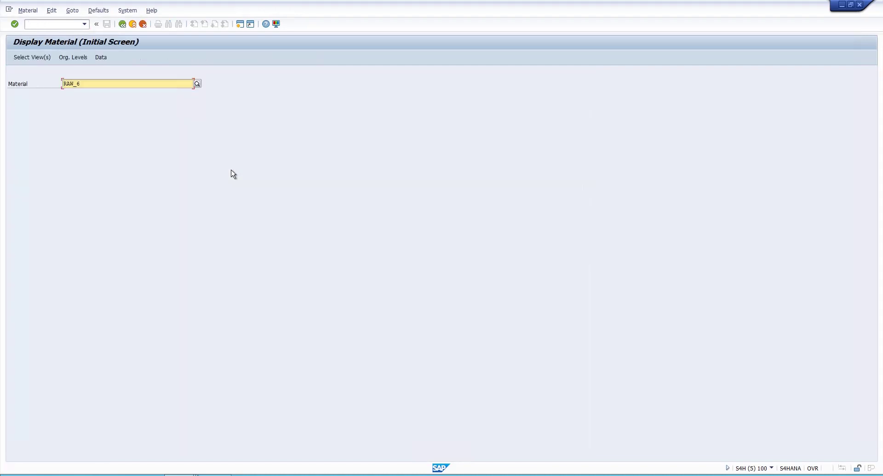
key(Return)
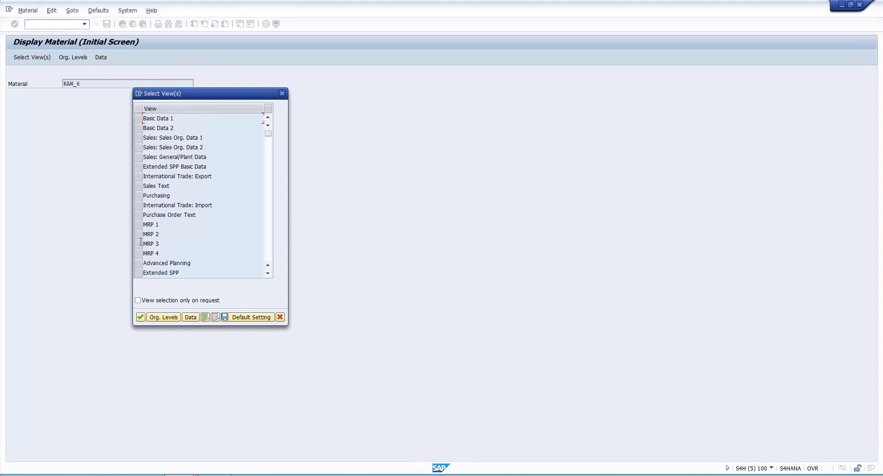
click(267, 232)
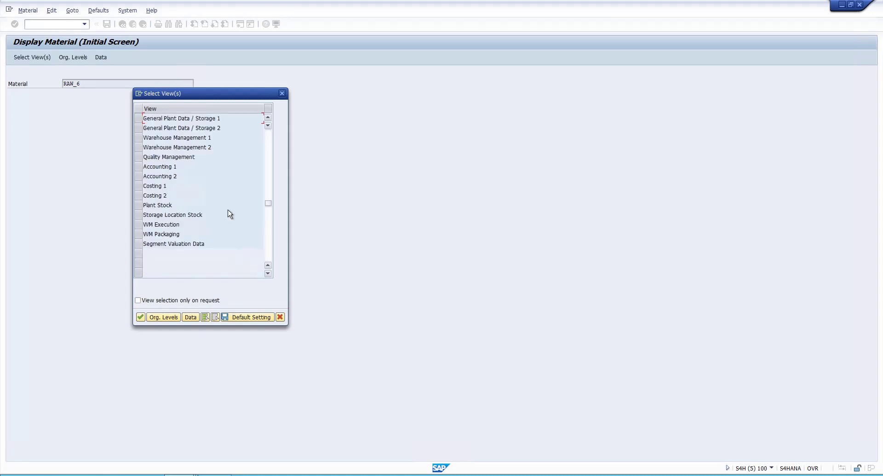
click(137, 118)
click(137, 126)
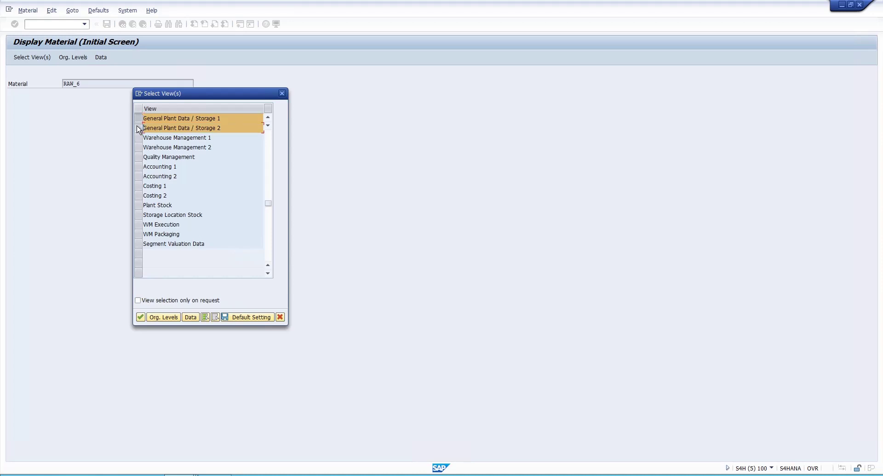
- Display the material for plant 9997 and storage location 997A, and check the stock determination group in Plant data / stor. 2
key(Return)
text(9997)
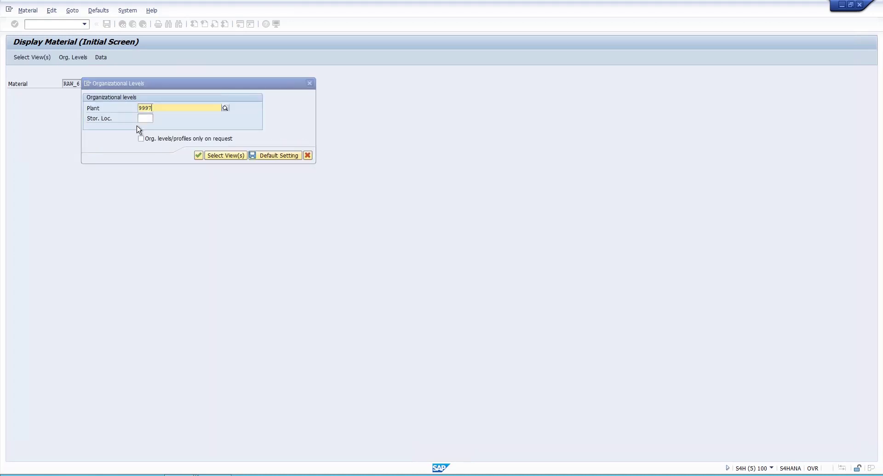
key(Tab)
text(997A)
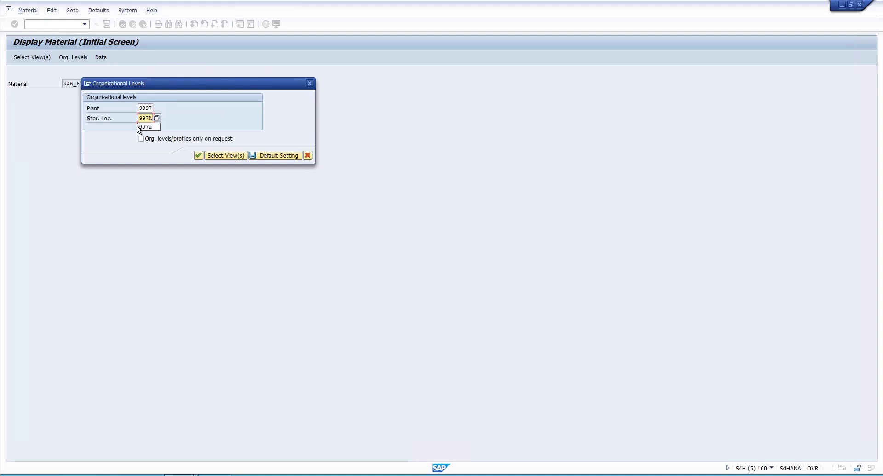
key(Return)
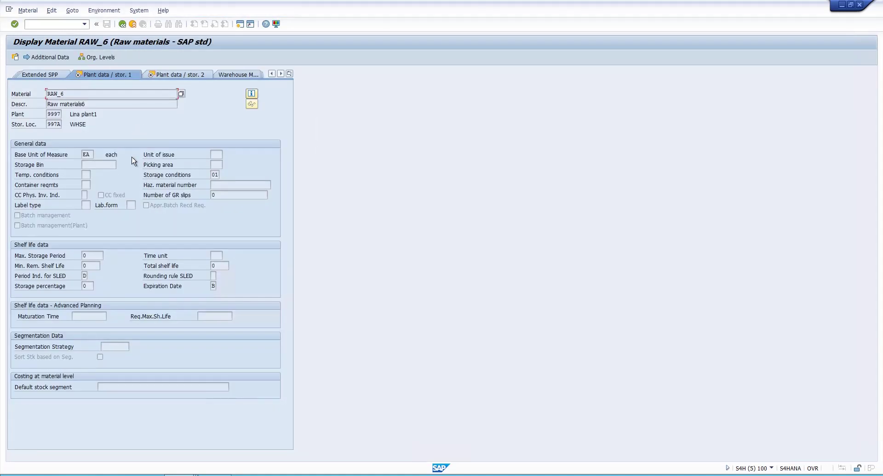
click(167, 76)
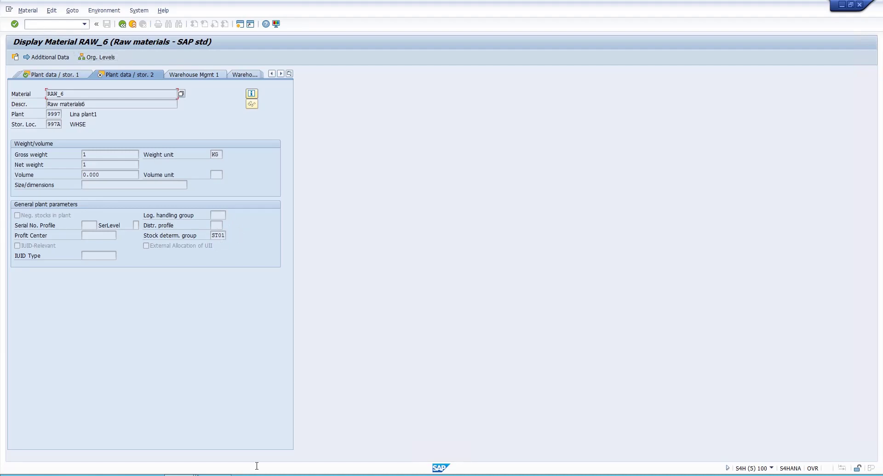
- Switch to the Stock Overview session for material RAW_6 and refresh the stock list
mouse_move(179, 475)
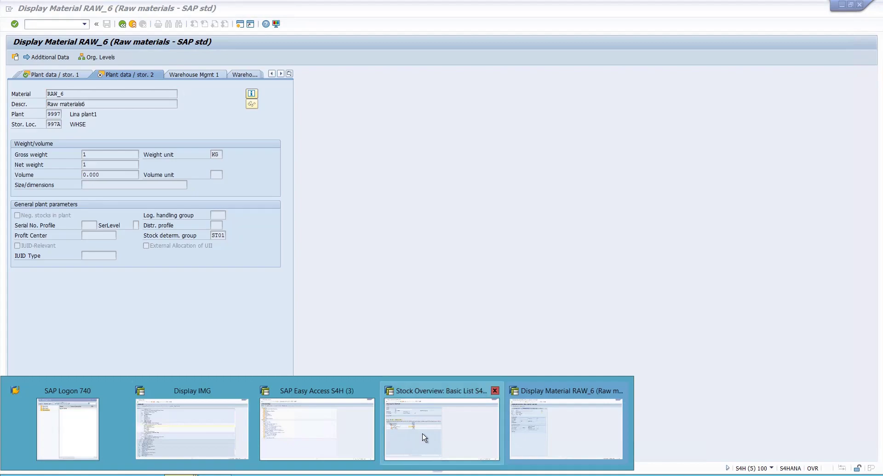
mouse_move(370, 432)
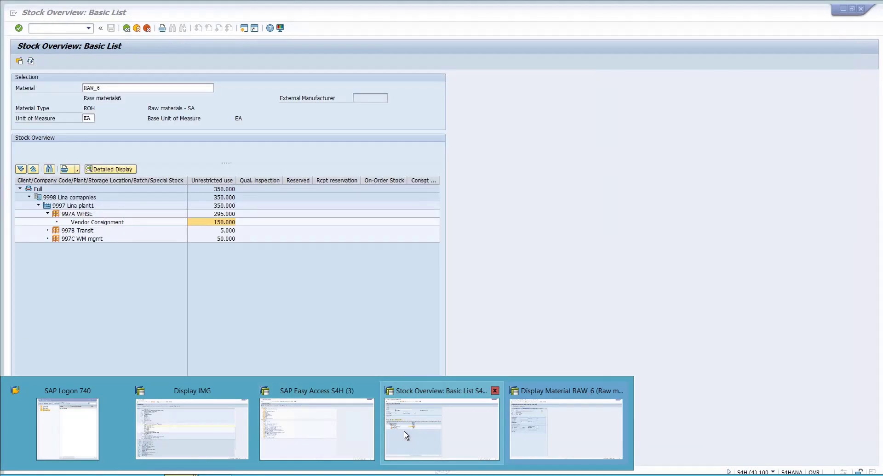
click(403, 432)
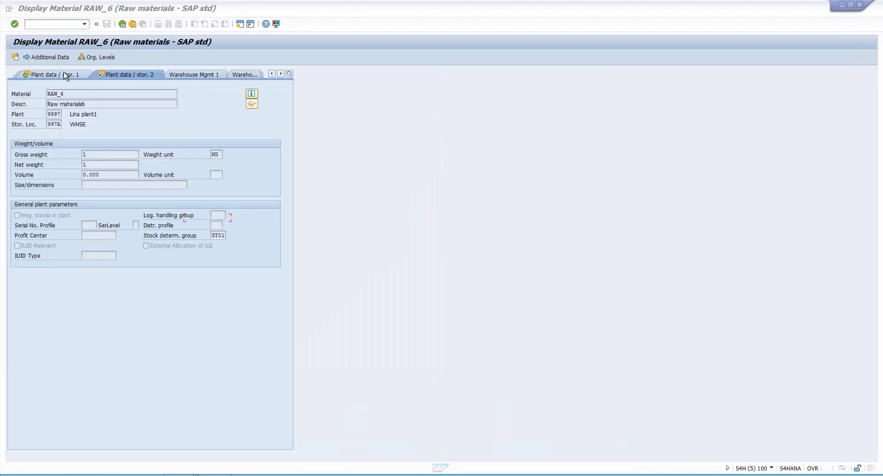
click(27, 58)
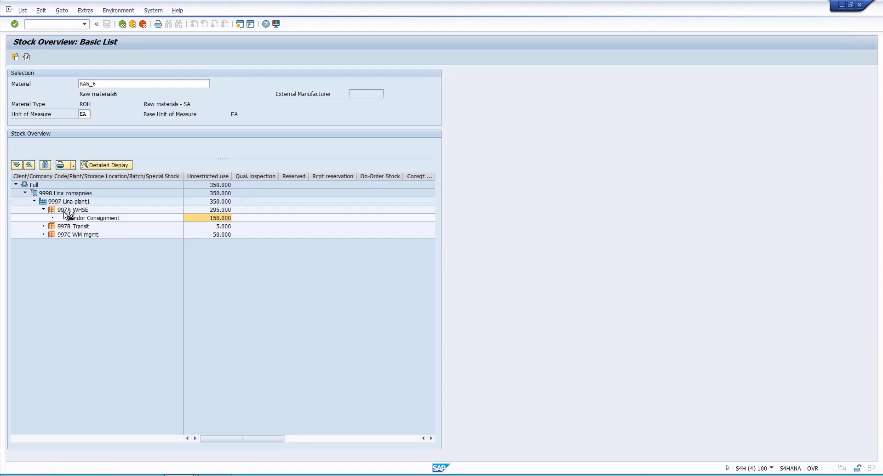
- Check the unrestricted-use and vendor consignment stock of RAW_6 in storage location 997A WHSE
click(216, 212)
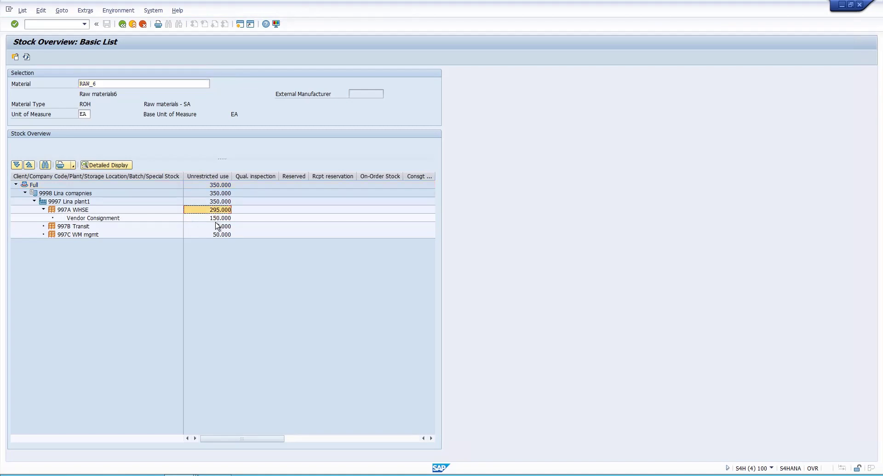
click(216, 221)
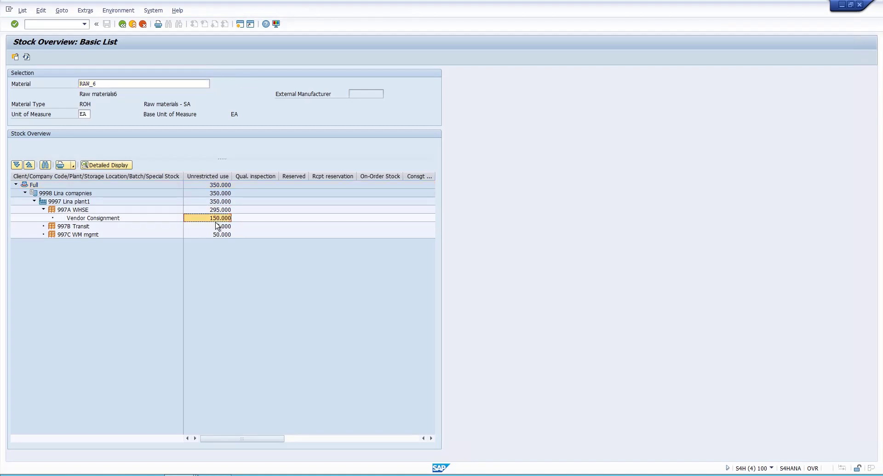
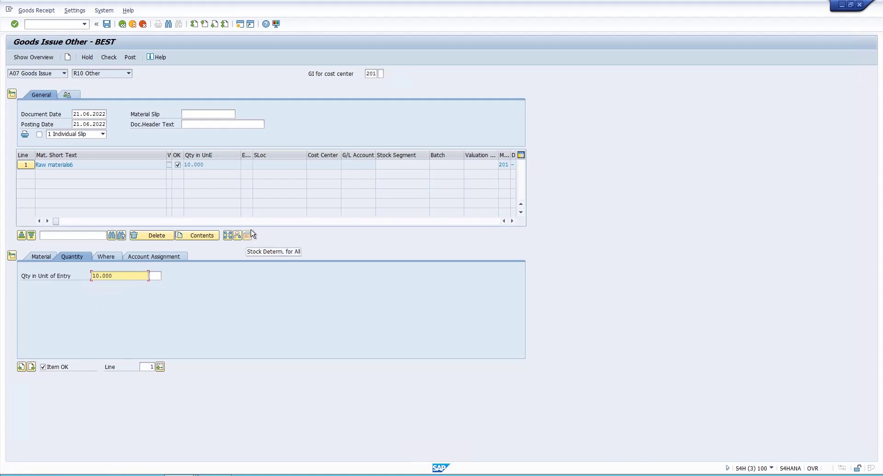
- Assign plant 9997 to the 10-unit RAW_6 goods issue item and run stock determination for all items
click(247, 236)
click(106, 257)
click(100, 295)
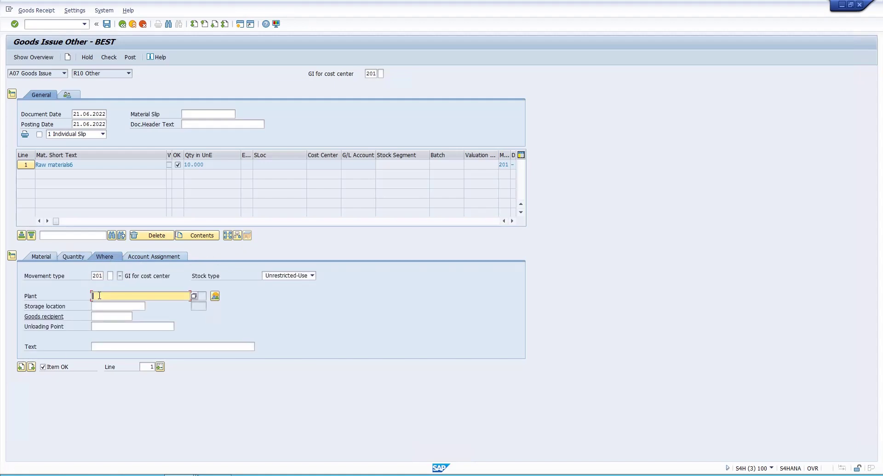
text(9997)
key(Return)
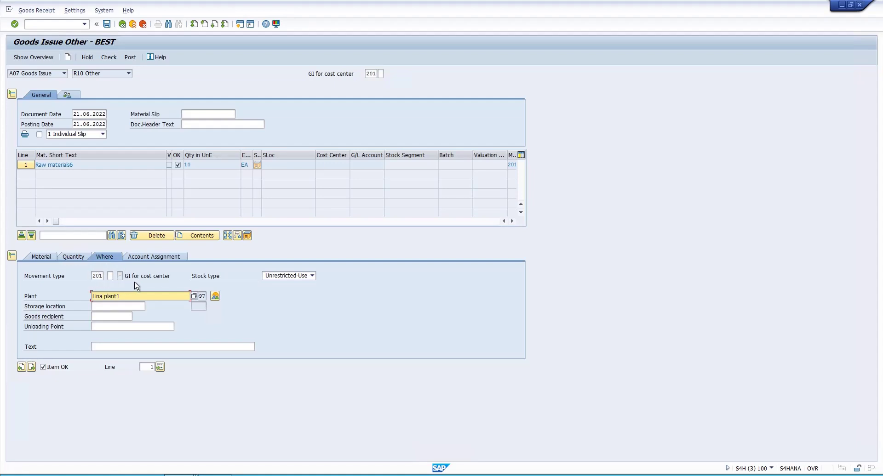
click(247, 235)
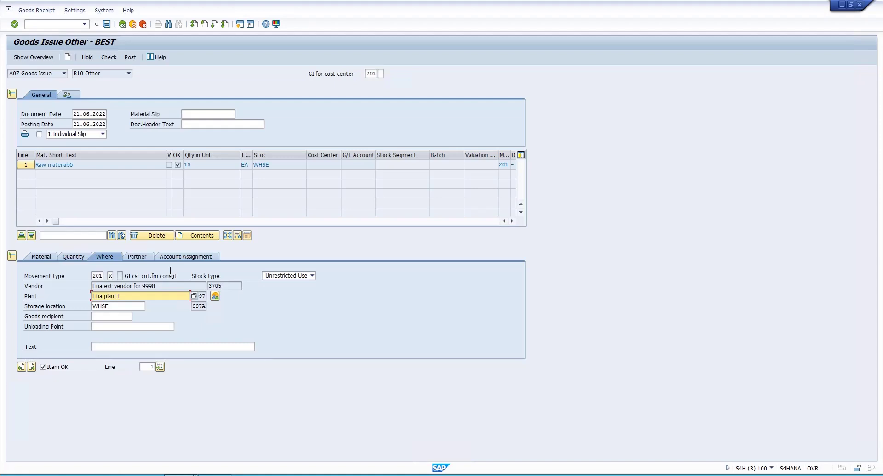
- Review the item's quantity, run a check of the goods issue document, and close the log
click(76, 259)
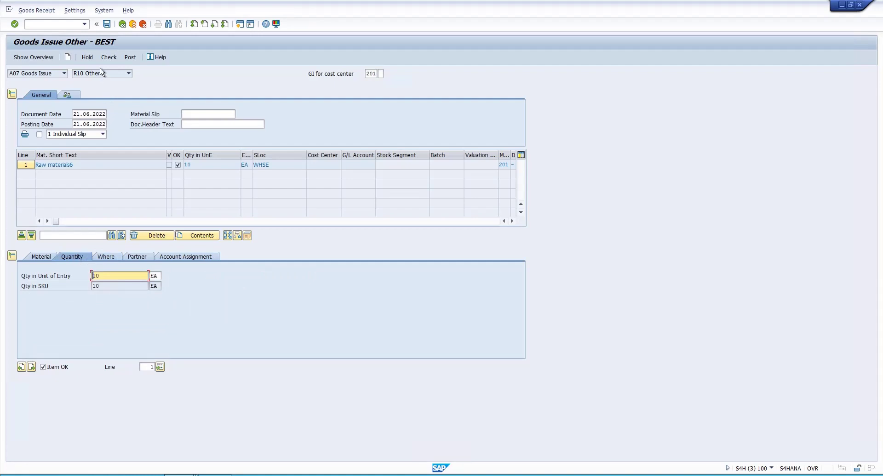
click(111, 56)
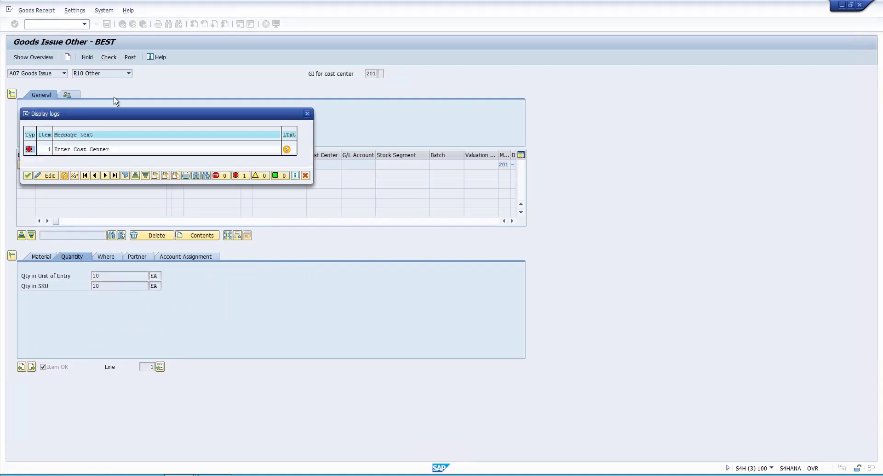
click(27, 176)
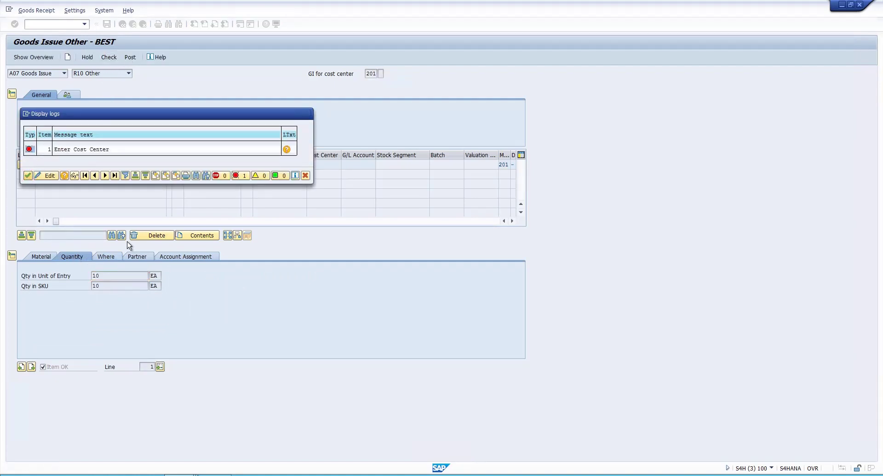
- Assign cost center 9998_1, found by company code 9998 without a controlling area filter, and post the goods issue
click(187, 257)
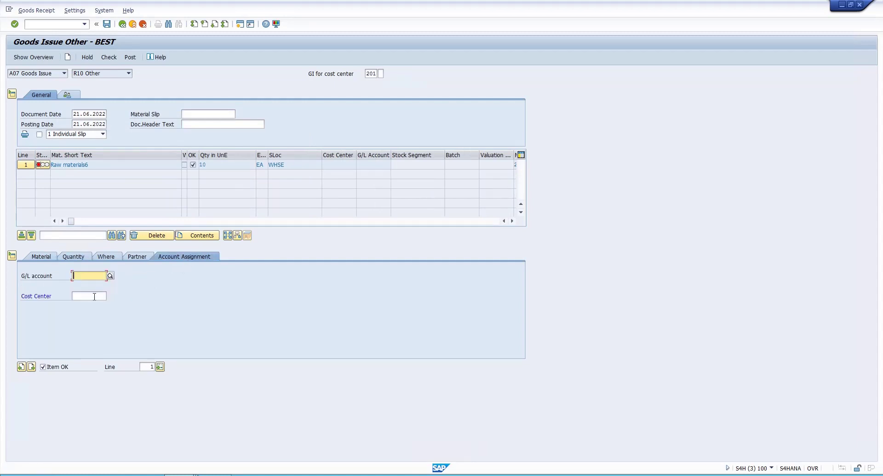
click(95, 297)
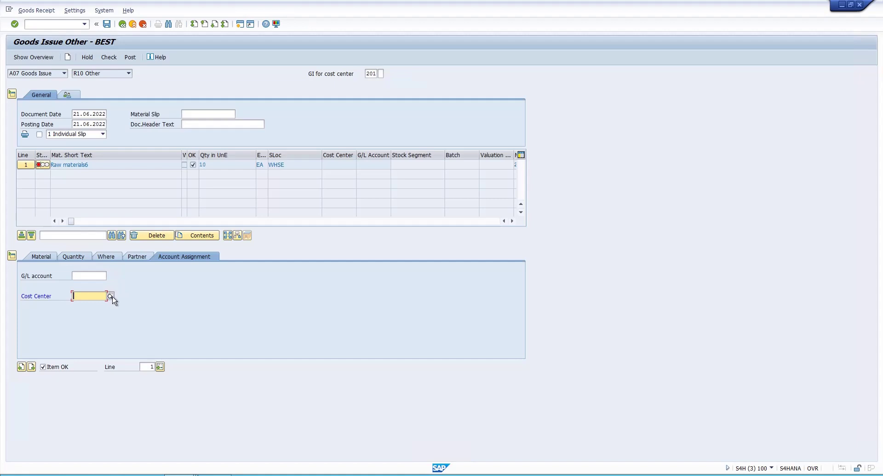
click(110, 296)
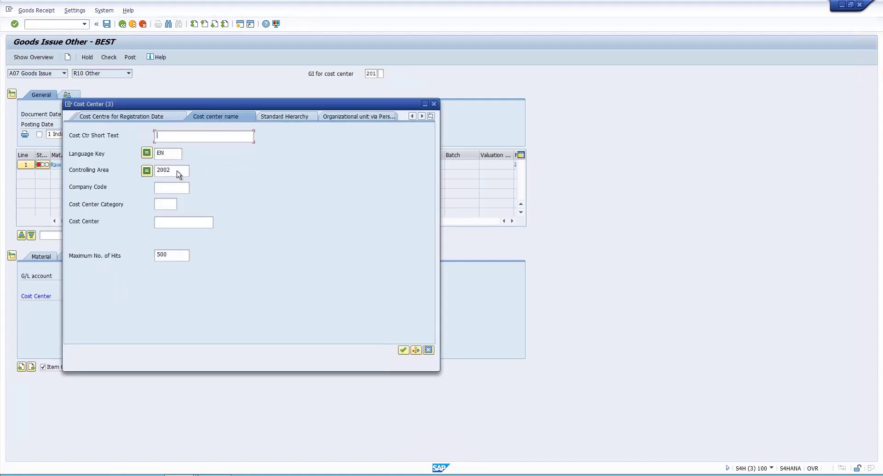
click(178, 171)
key(BackSpace)
key(BackSpace)
key(BackSpace)
key(BackSpace)
key(Tab)
text(9998)
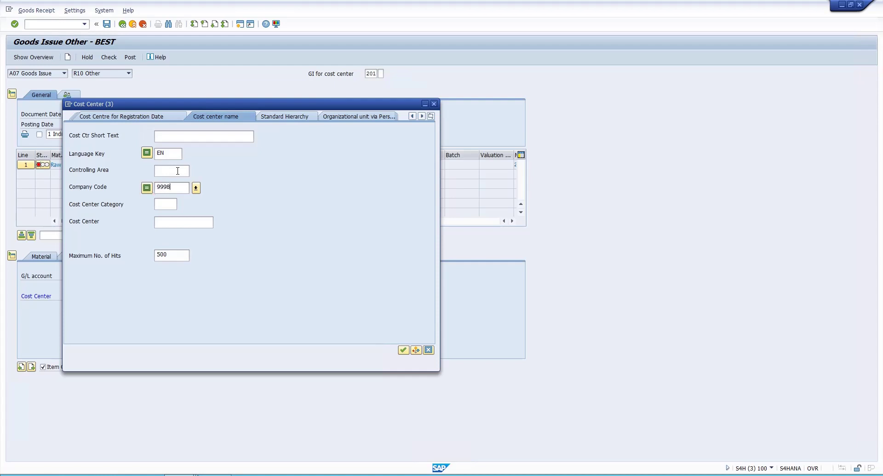
key(Return)
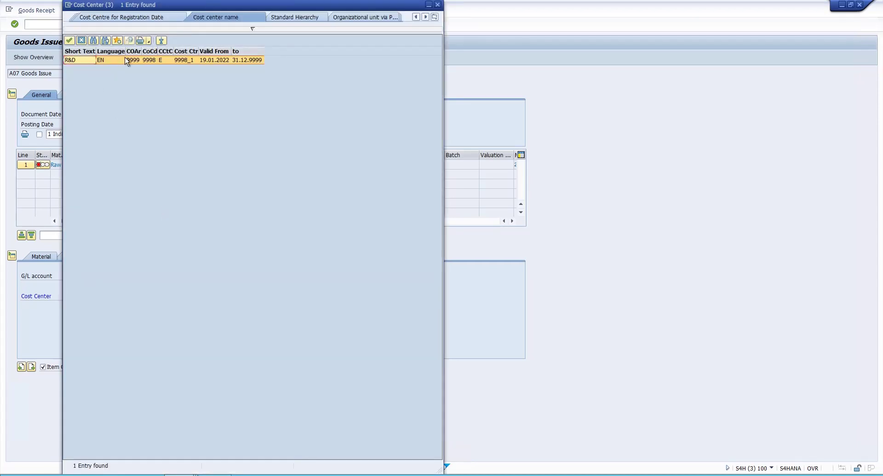
double_click(125, 61)
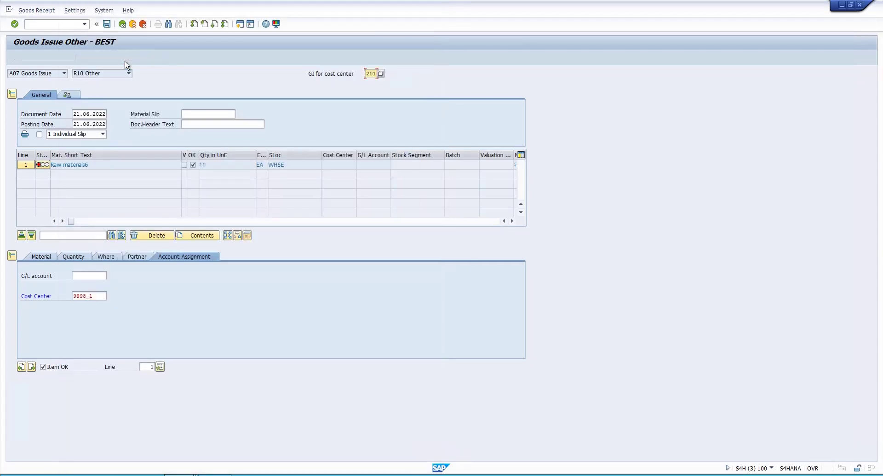
click(129, 60)
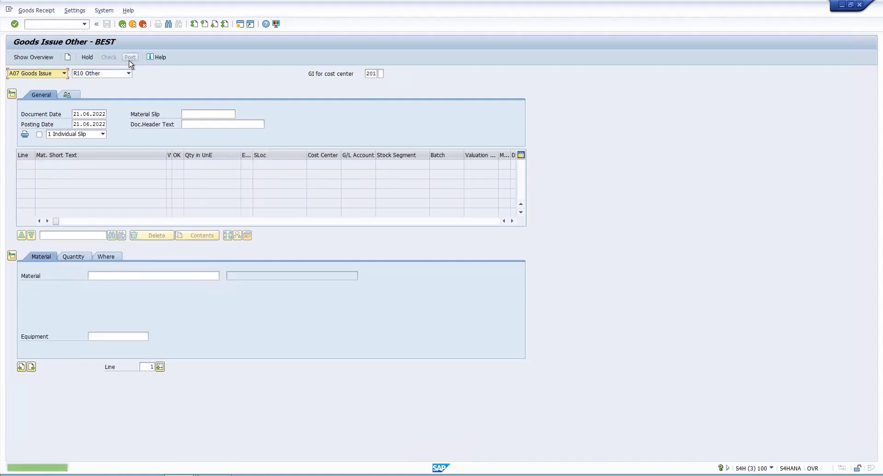
- Switch to the Stock Overview session and refresh the RAW_6 list to check the vendor consignment stock in 997A
click(198, 473)
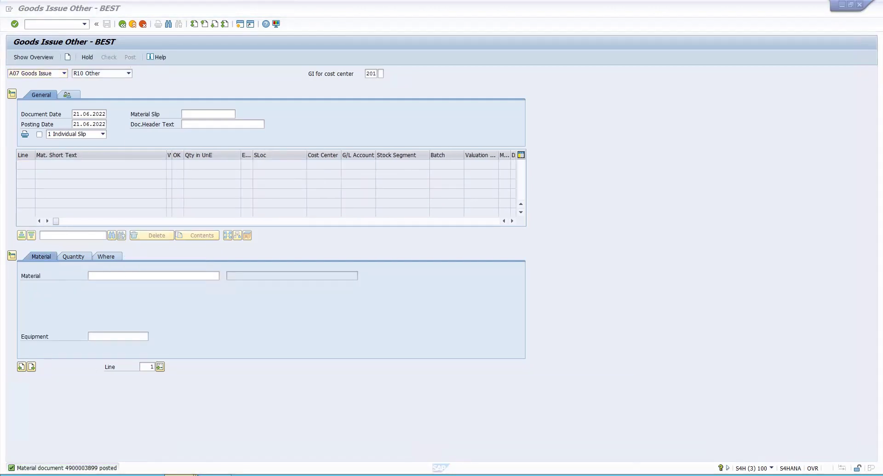
click(394, 421)
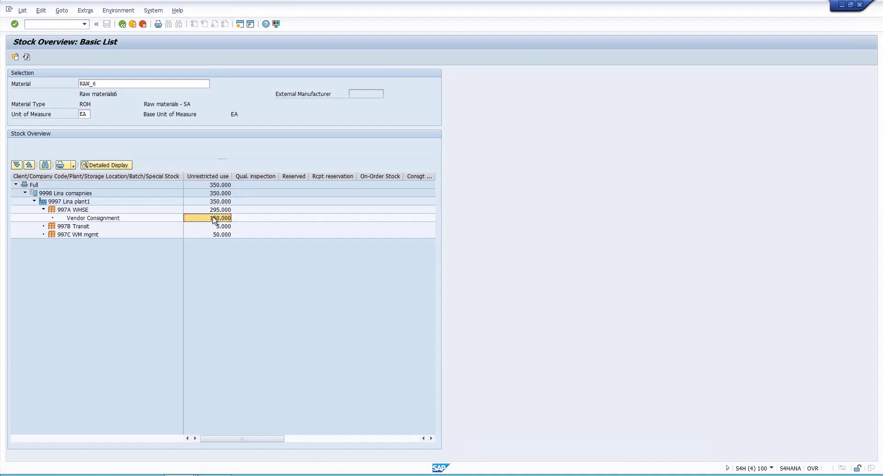
click(14, 57)
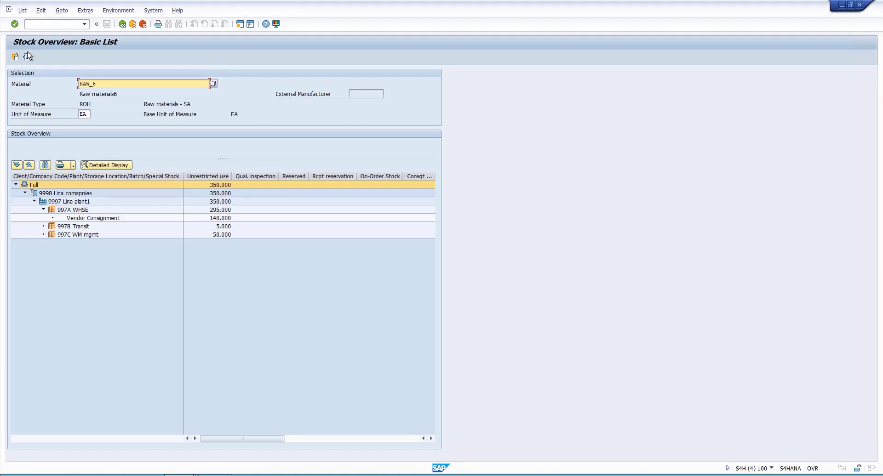
click(14, 58)
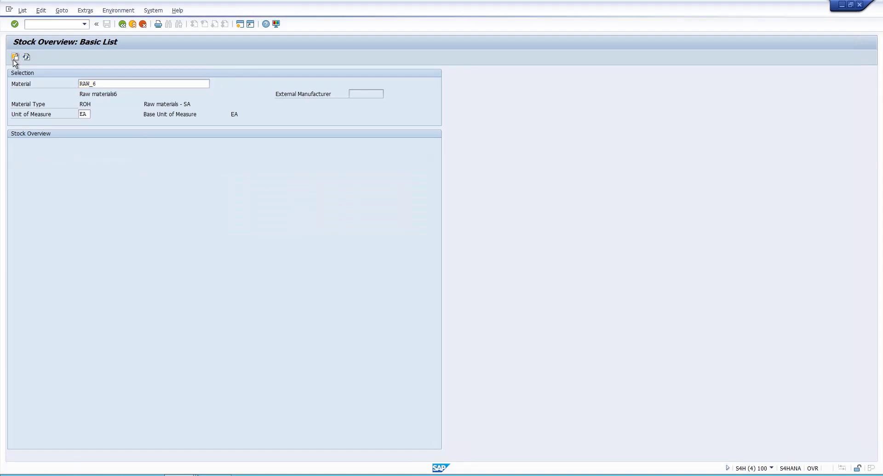
click(14, 59)
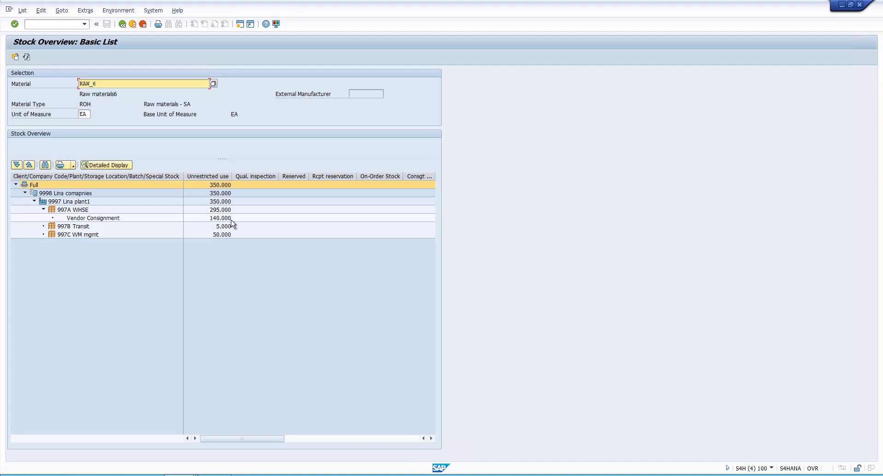
- Return to the Goods Issue session and enter a new item for material raw_6 with a quantity of 150
click(193, 474)
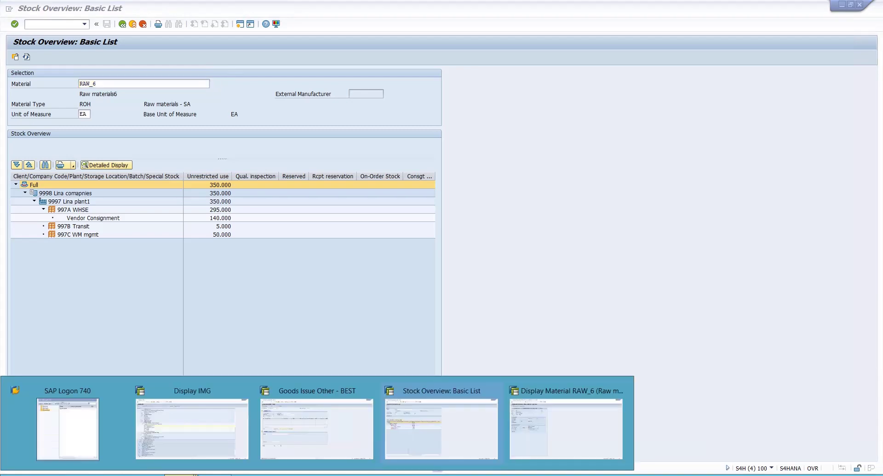
click(318, 443)
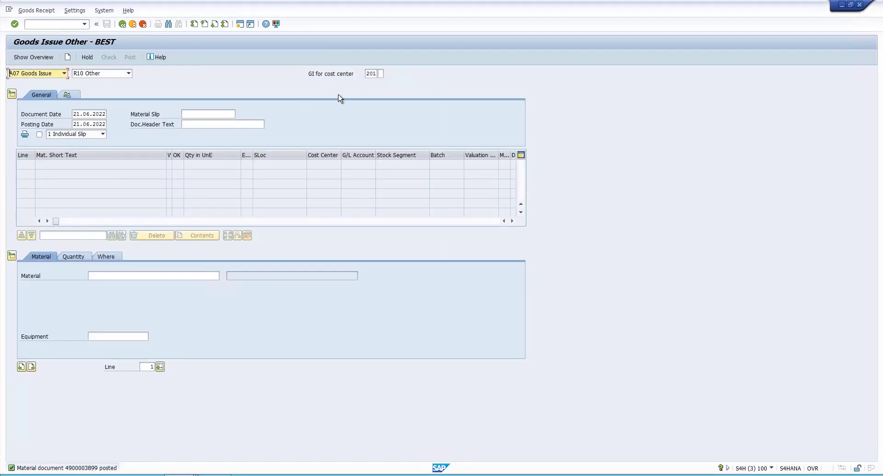
click(108, 276)
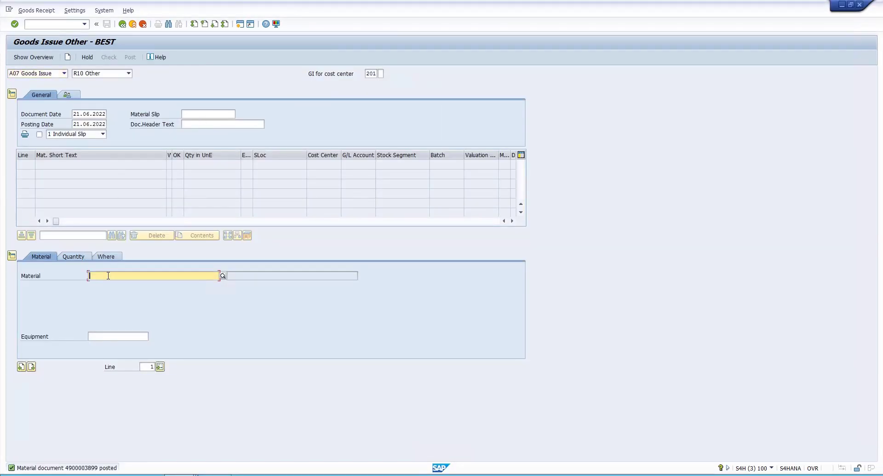
text(raw_6)
click(81, 259)
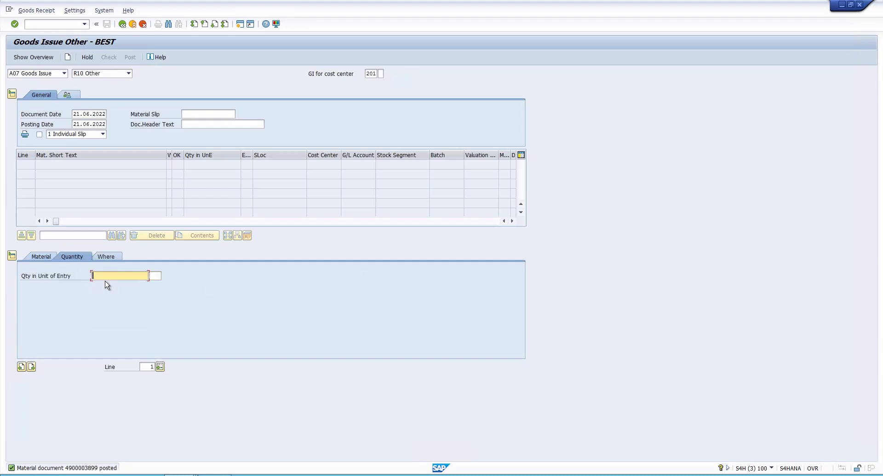
text(150)
- Set the new item's plant to 9997, recheck its material and quantity of 150, and confirm the entry
click(112, 259)
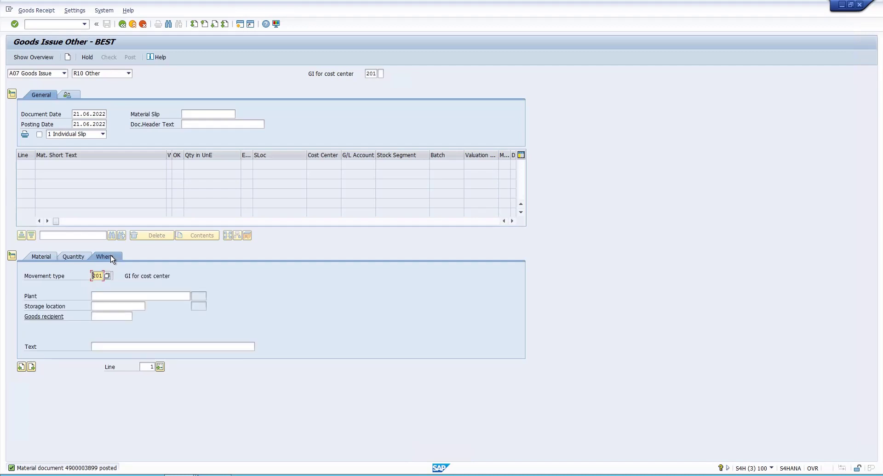
click(104, 296)
text(9991)
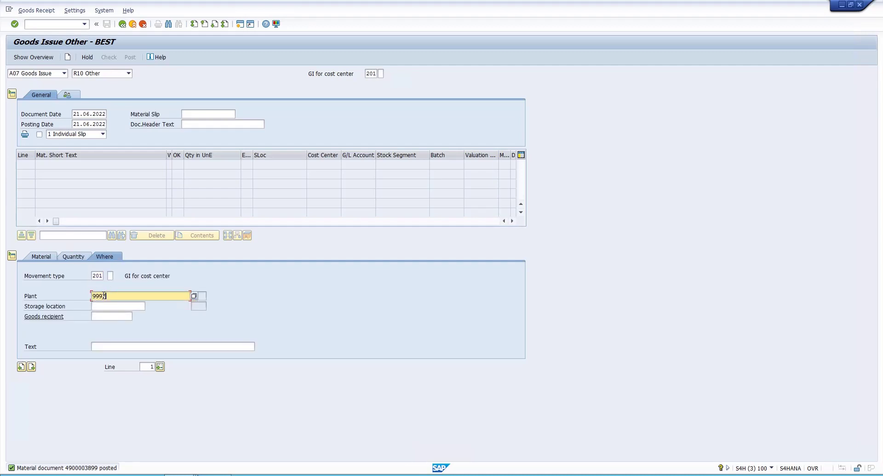
click(73, 257)
text(150)
click(42, 258)
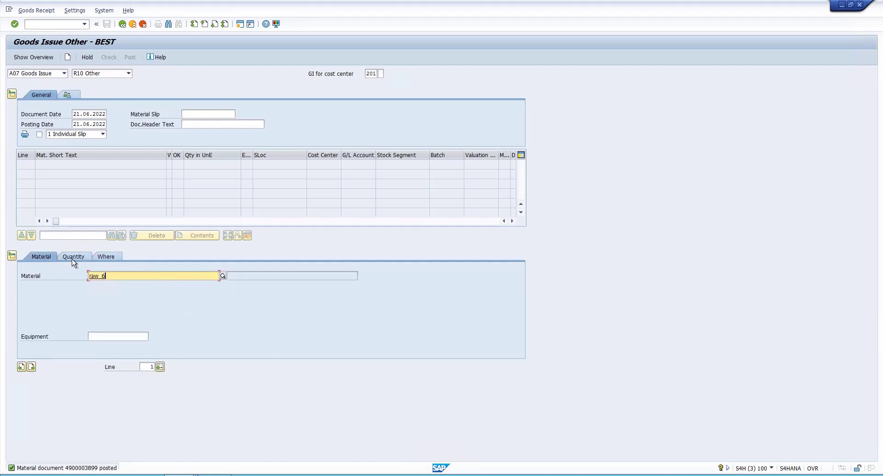
click(71, 259)
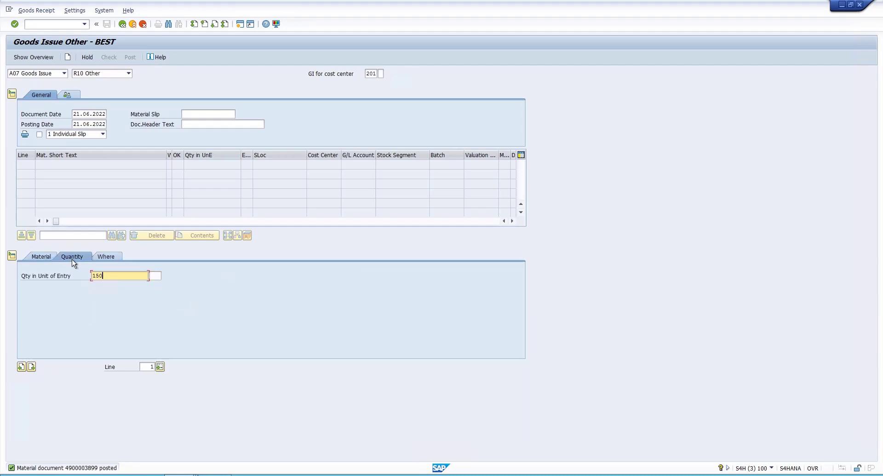
key(Return)
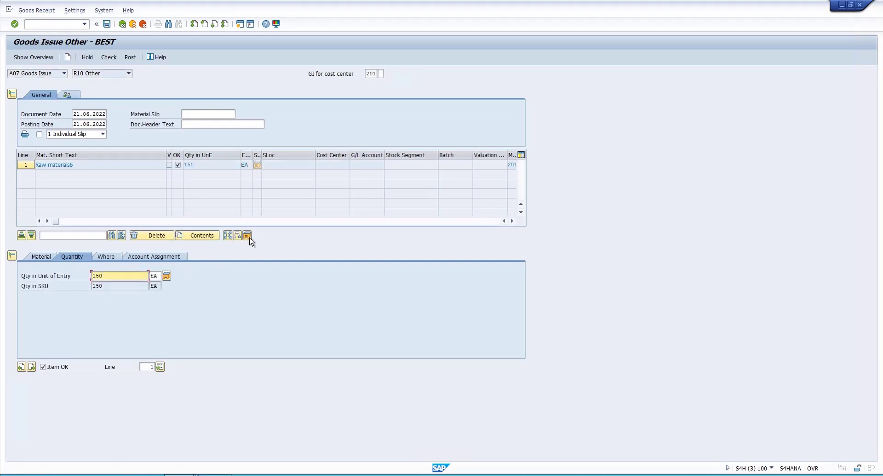
- Run stock determination for the 150 EA item with its storage location left blank, and review the item's quantity
click(113, 255)
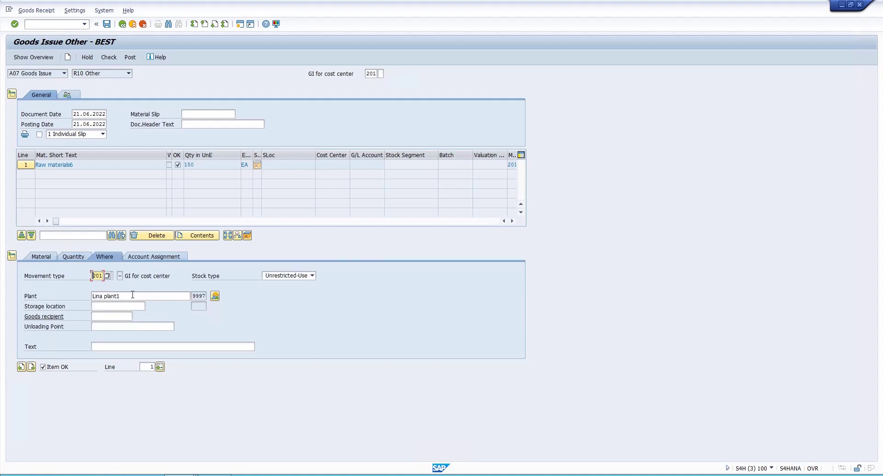
click(120, 306)
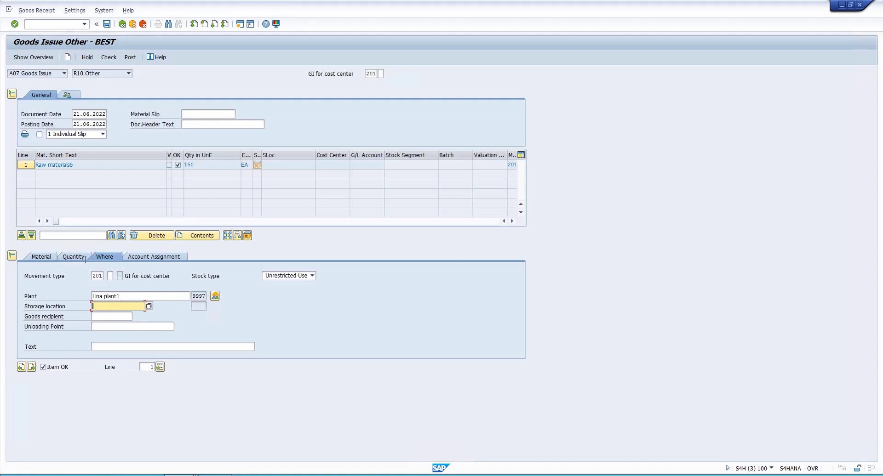
click(247, 236)
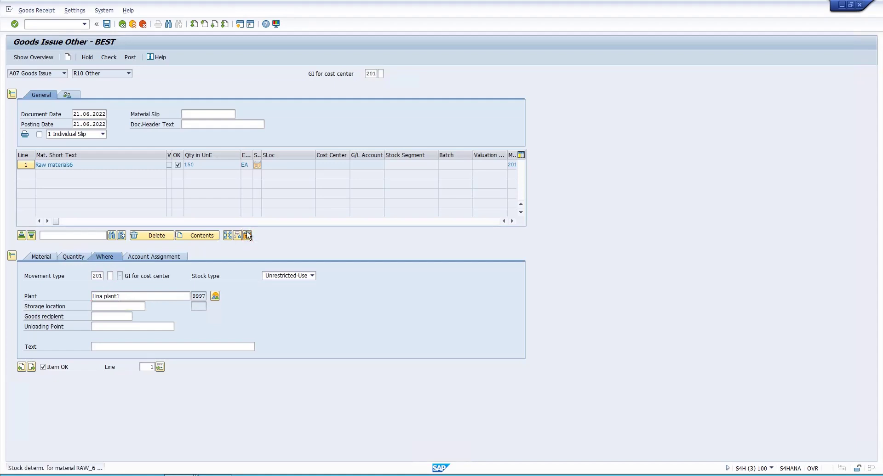
click(82, 258)
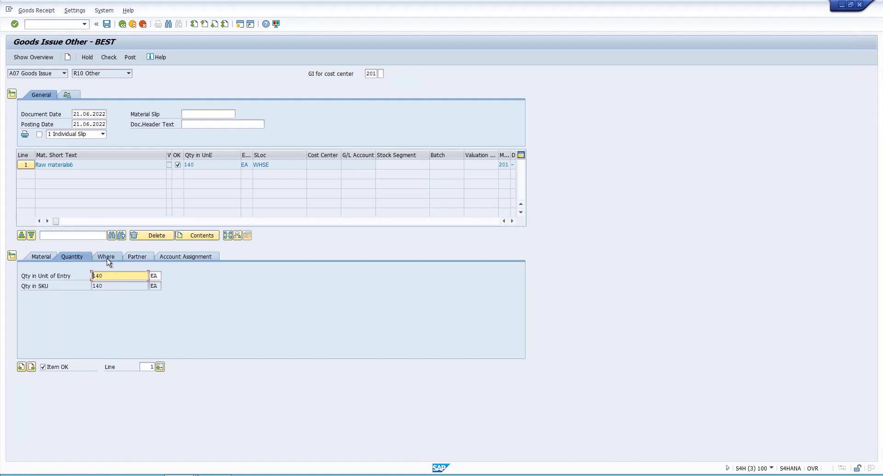
click(227, 236)
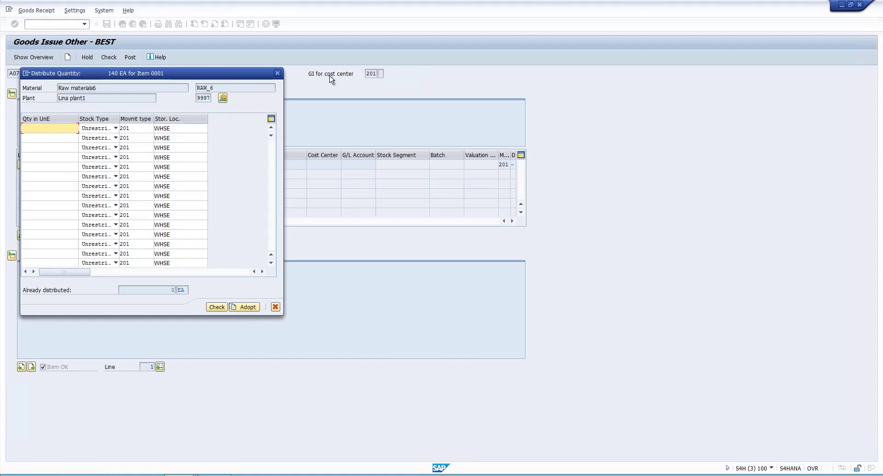
click(278, 73)
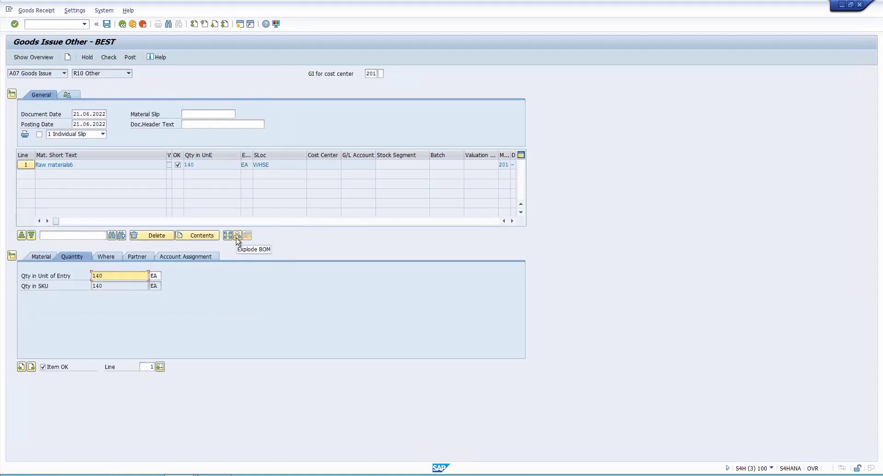
click(226, 236)
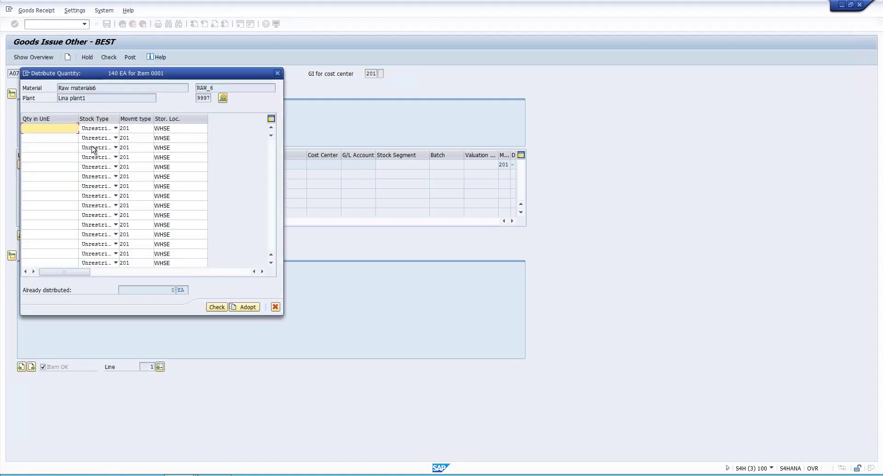
text(140)
key(Tab)
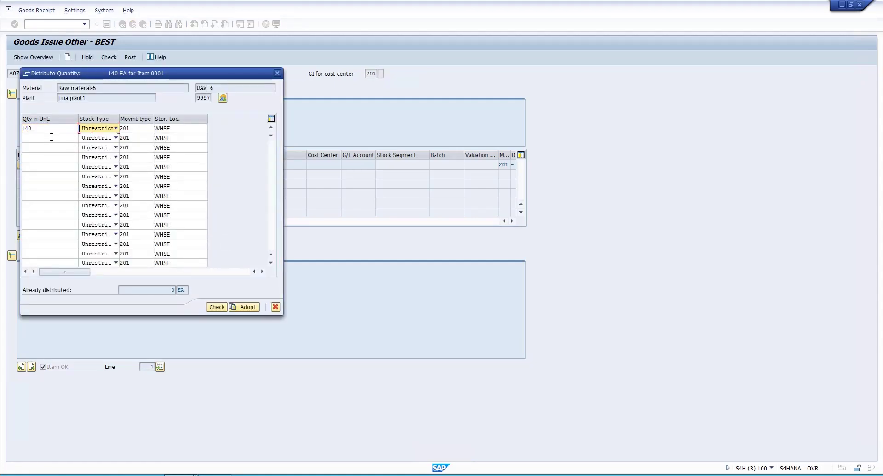
click(275, 307)
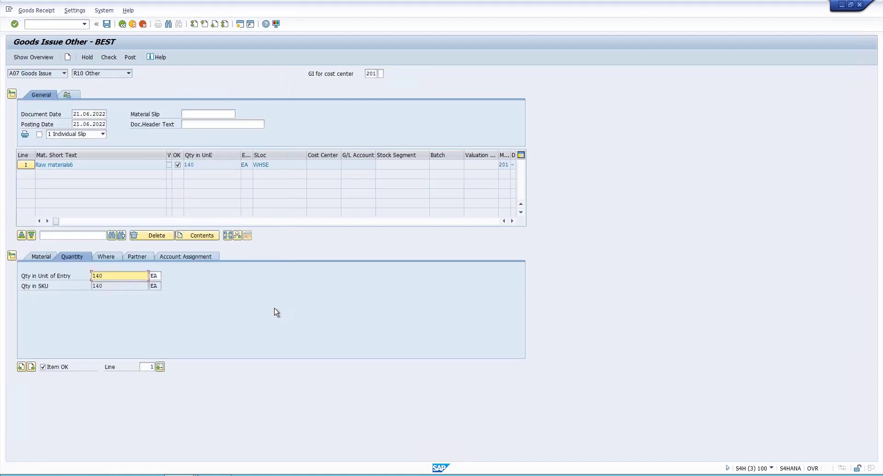
- Add a second goods issue item for material RAW_6 with a quantity of 10
click(31, 367)
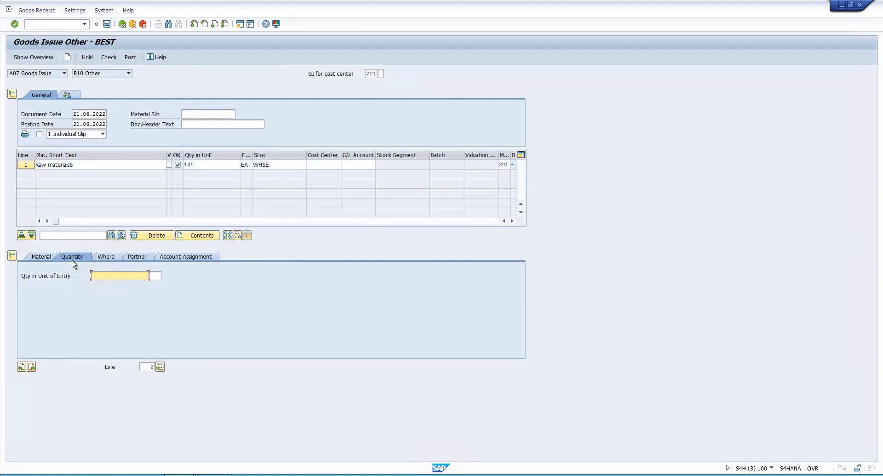
click(50, 256)
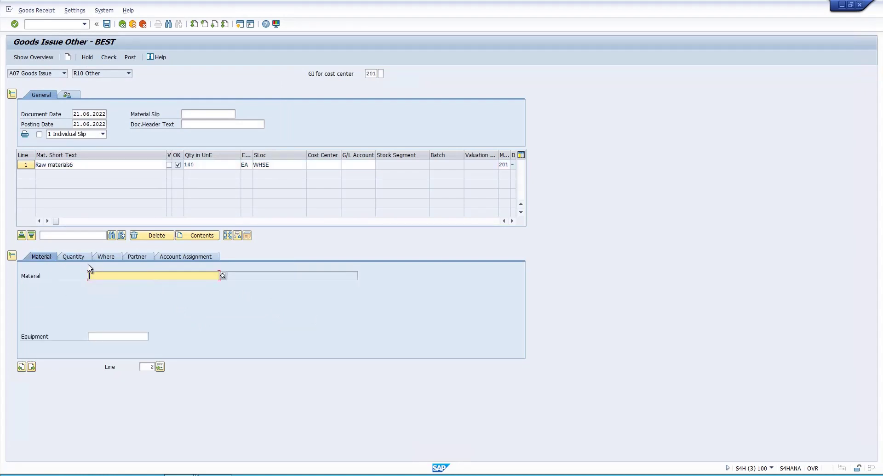
key(Down)
key(Return)
click(81, 260)
click(103, 277)
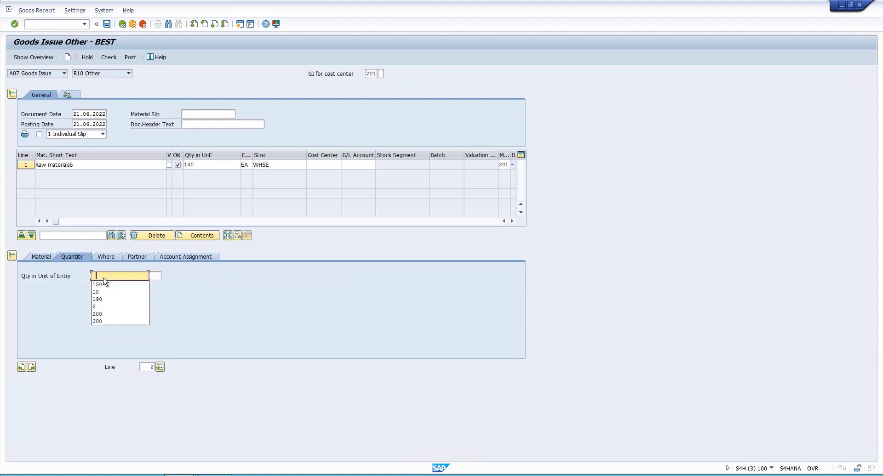
key(Down)
key(Down)
key(Up)
key(Up)
click(97, 292)
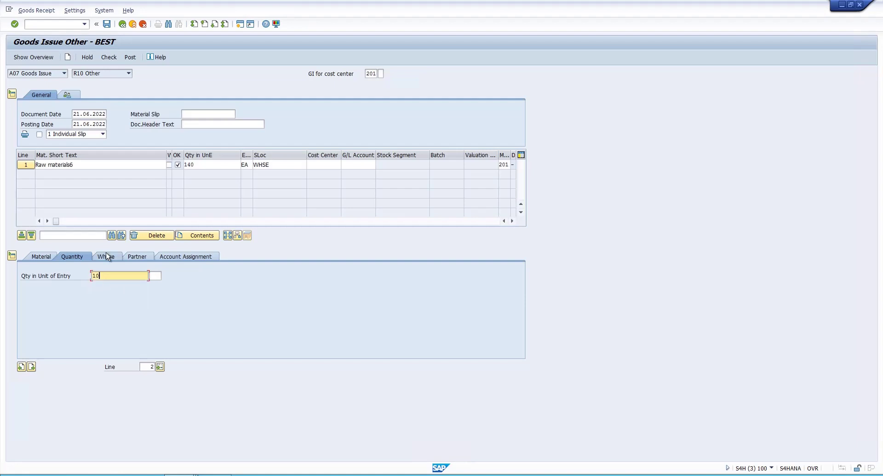
- Set the second item's plant to 9997, leave its storage location blank, and confirm the entry
click(106, 256)
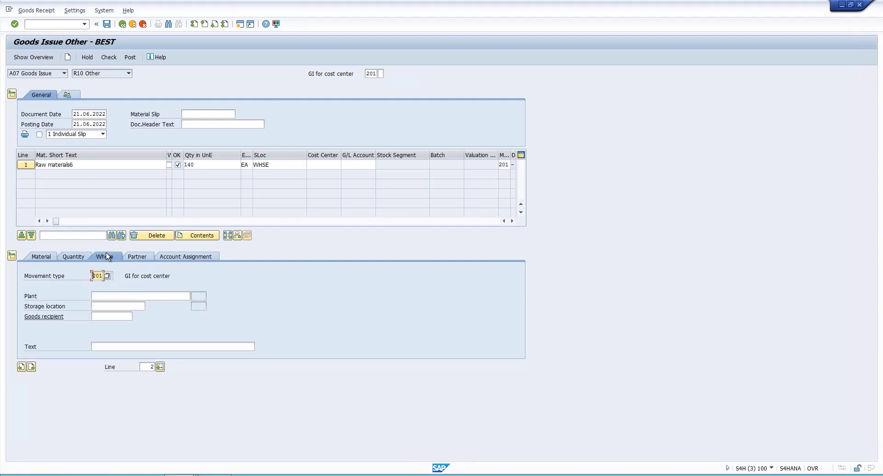
click(119, 297)
click(110, 304)
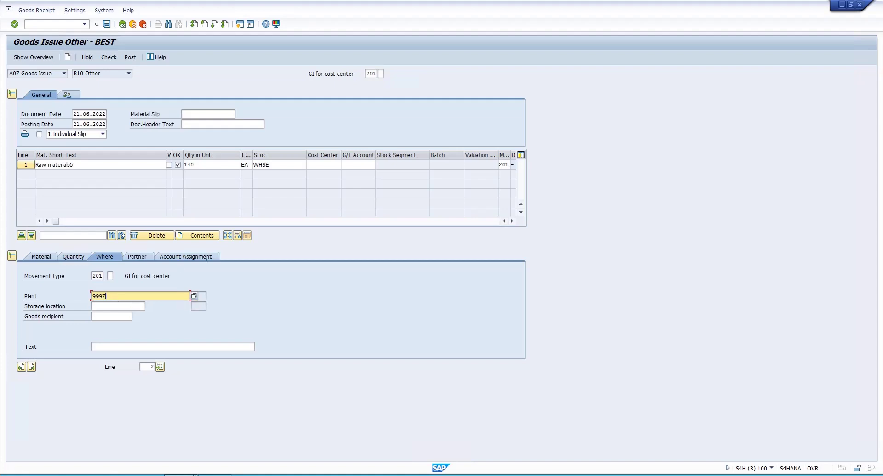
key(Return)
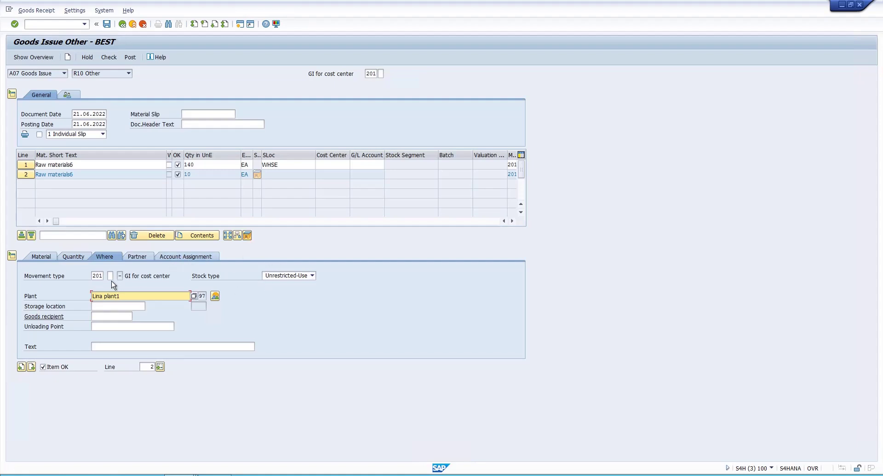
- Review the second item's quantity, compare it with the RAW_6 Stock Overview session, and return to the Goods Issue session
click(73, 256)
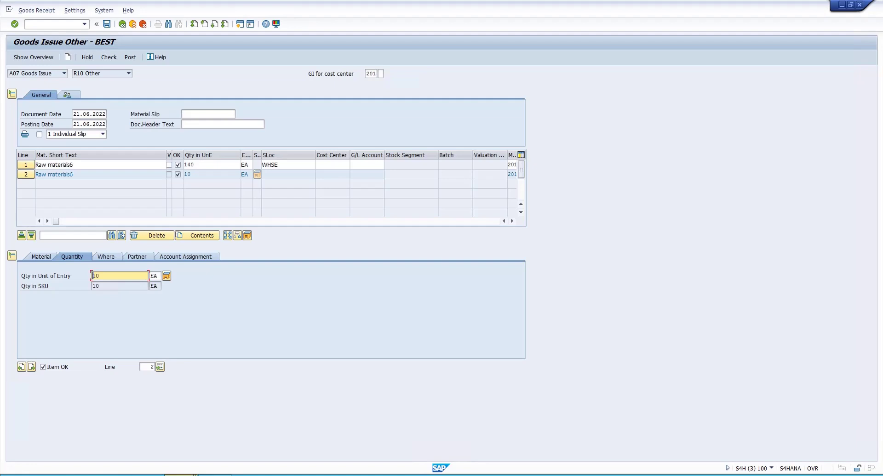
click(150, 474)
click(419, 413)
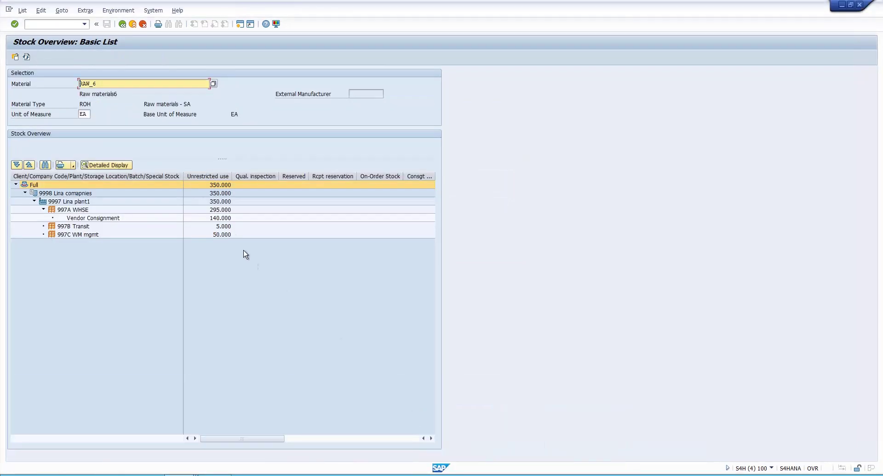
click(150, 474)
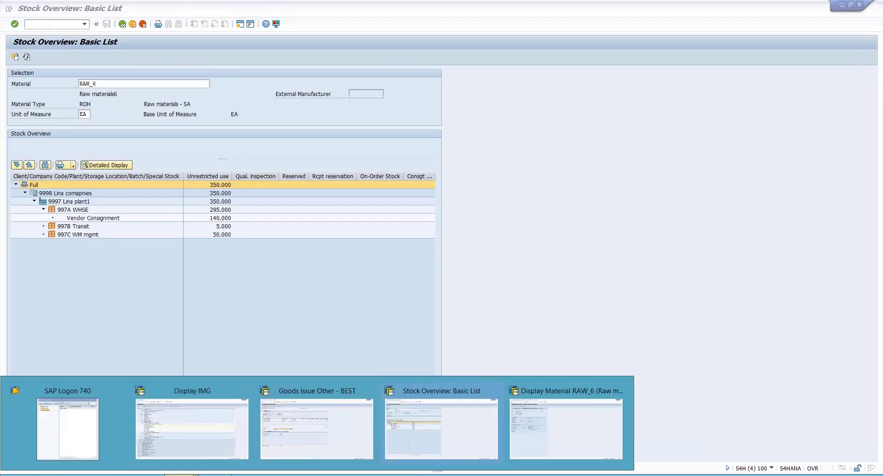
click(296, 428)
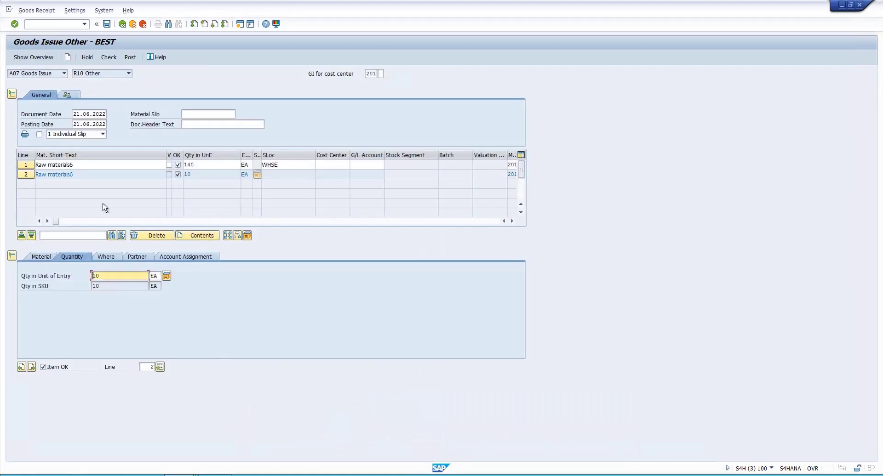
- Review the second item's movement type and plant details, and assign the item to cost center 9998_1
click(112, 257)
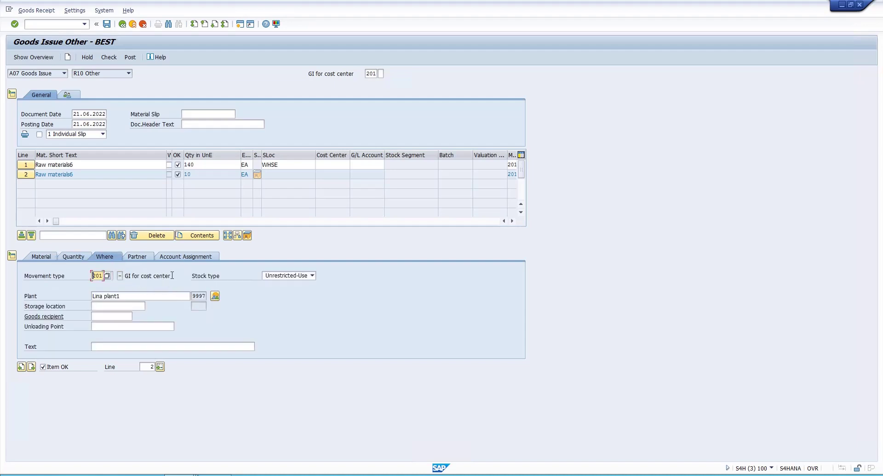
click(172, 274)
click(189, 258)
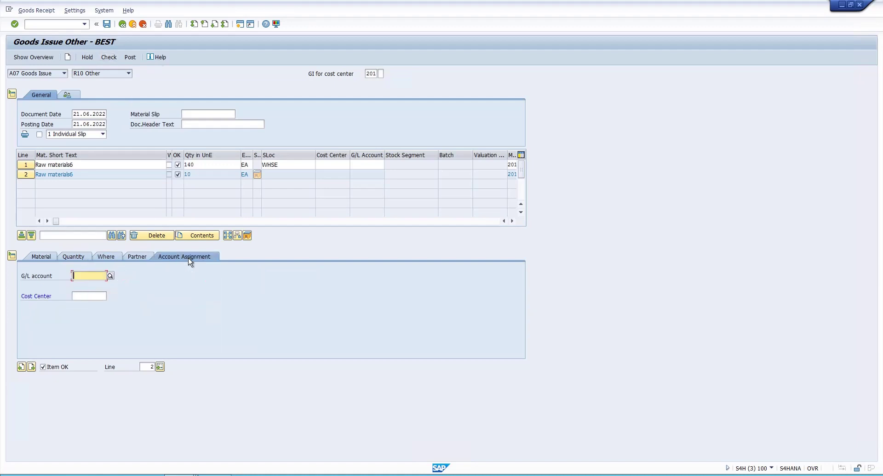
click(81, 298)
text(9998_1)
key(Return)
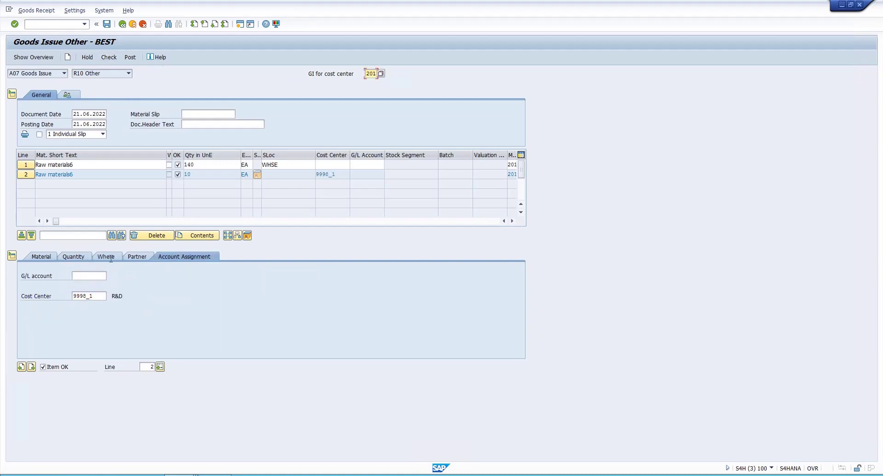
- Copy cost center 9998_1 from the second item to the first item of 140 EA
double_click(109, 167)
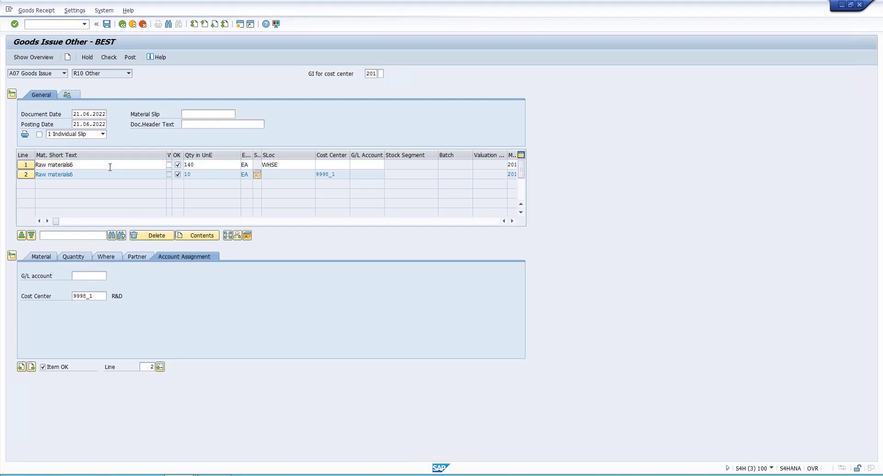
click(122, 23)
click(338, 175)
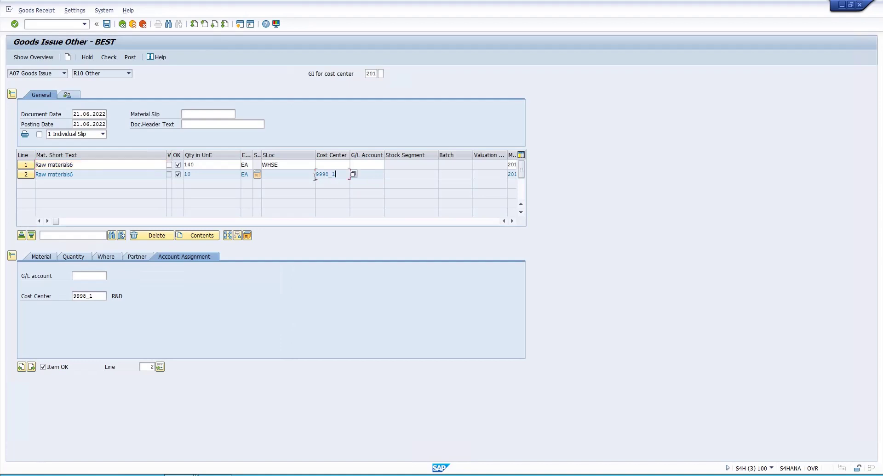
drag(339, 175, 314, 177)
key(ctrl+c)
click(314, 178)
click(329, 164)
key(ctrl+v)
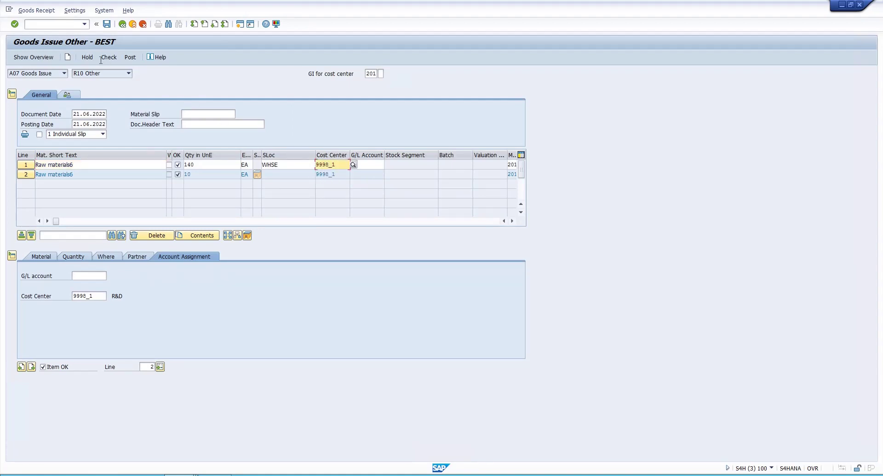
- Check the goods issue document, close the log, and set the second item's storage location to 997A (WHSE)
click(108, 57)
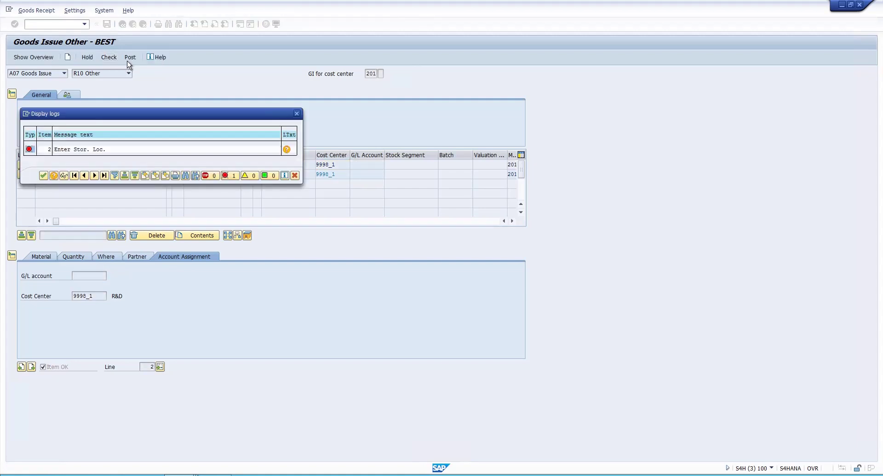
click(43, 176)
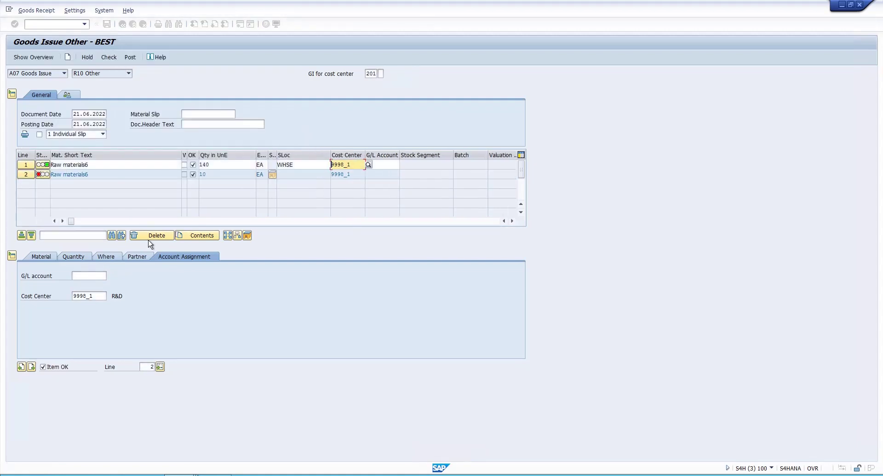
click(105, 260)
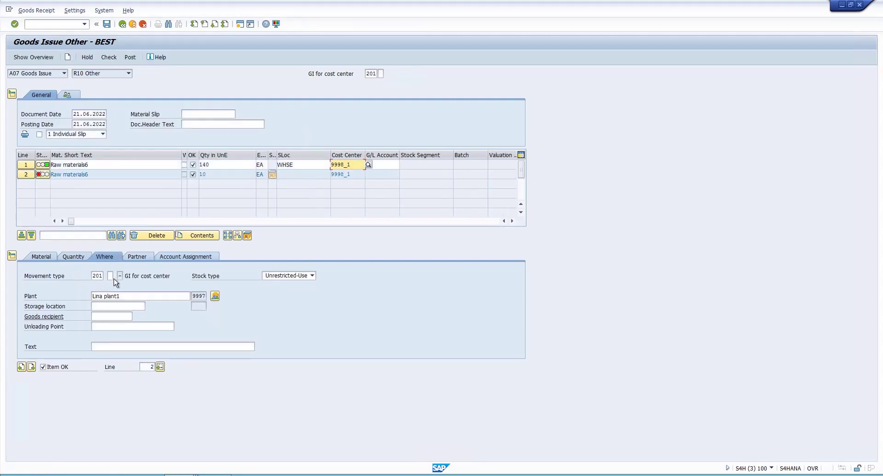
click(111, 306)
text(WHSE)
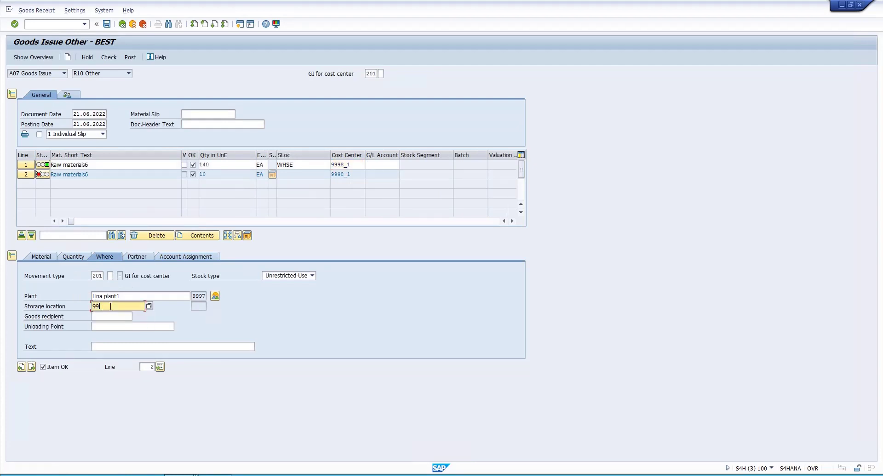
key(Return)
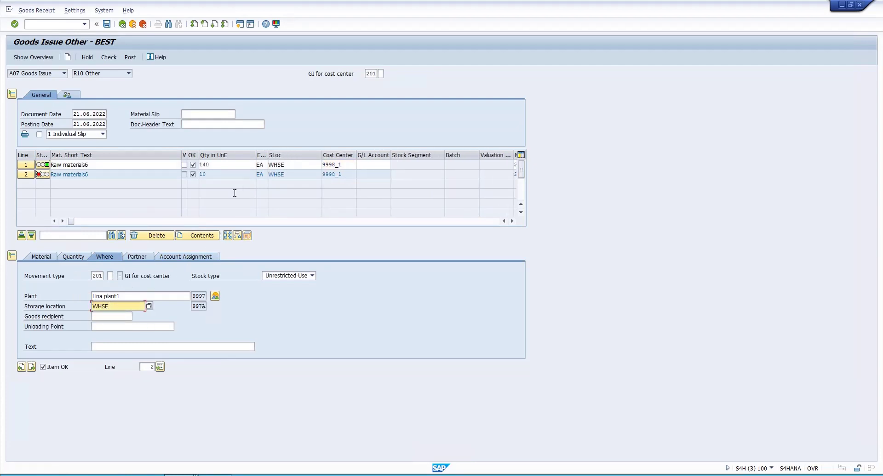
- Post the goods issue and refresh the RAW_6 list in the Stock Overview session to check the 997A stock
click(133, 57)
click(180, 474)
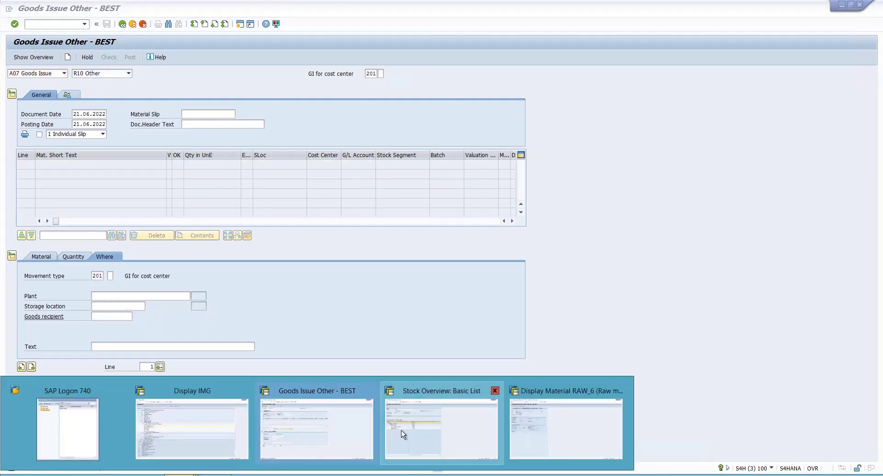
click(401, 431)
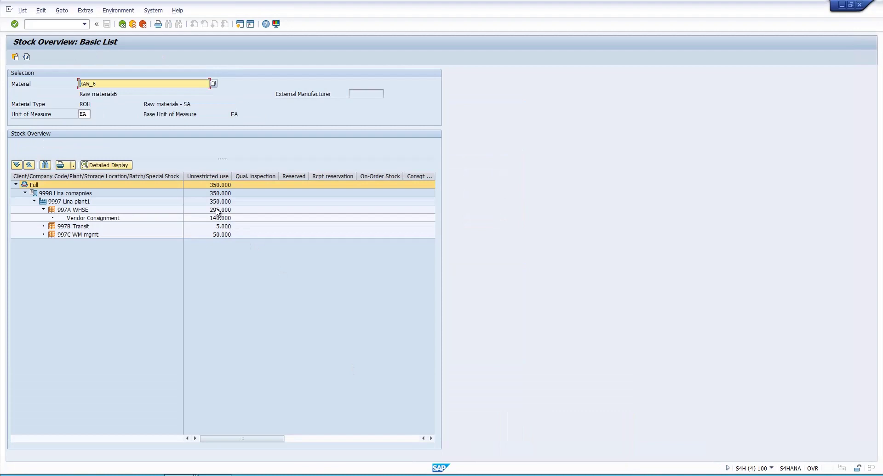
click(16, 56)
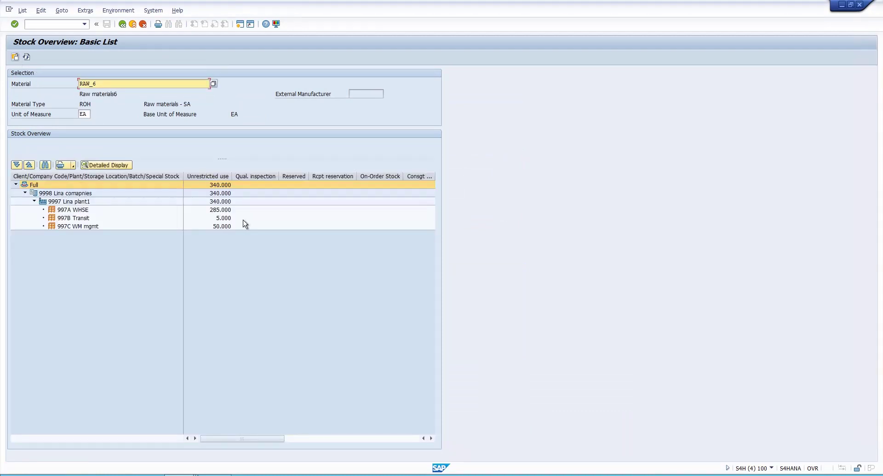
click(218, 211)
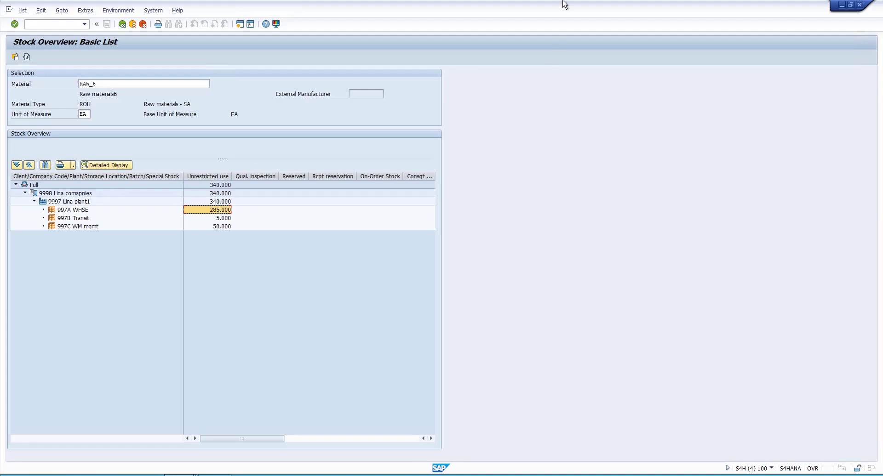
click(577, 11)
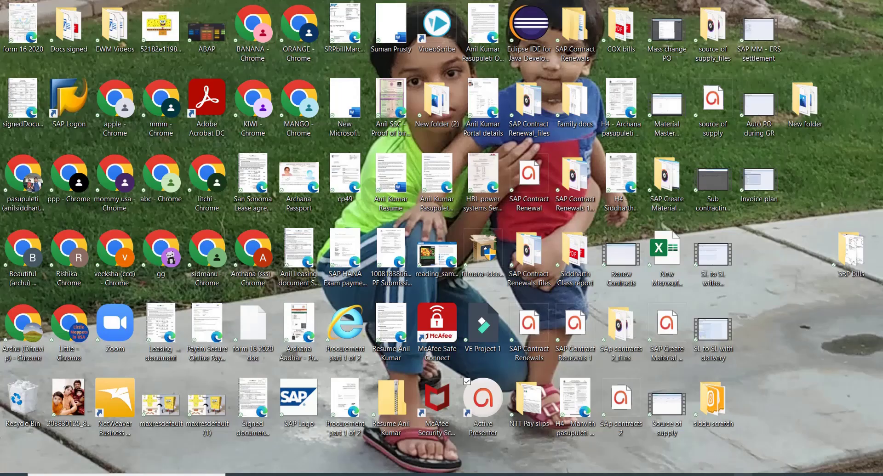
click(742, 475)
click(777, 464)
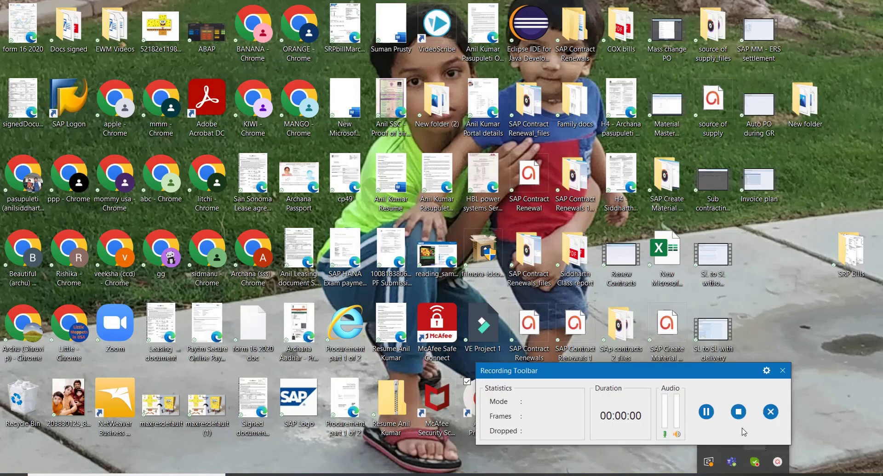